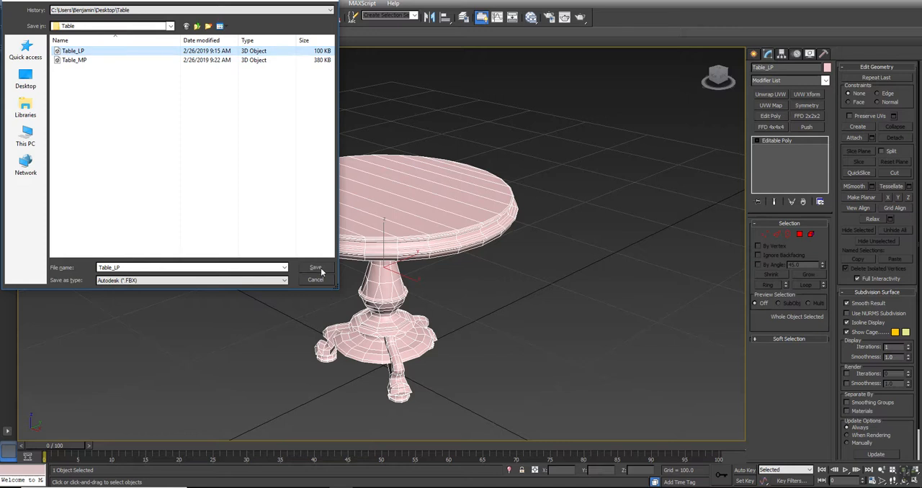
# - Export the table in FBX format as Table_LP, overwriting the existing file and keeping the current export options
pyautogui.click(506, 275)
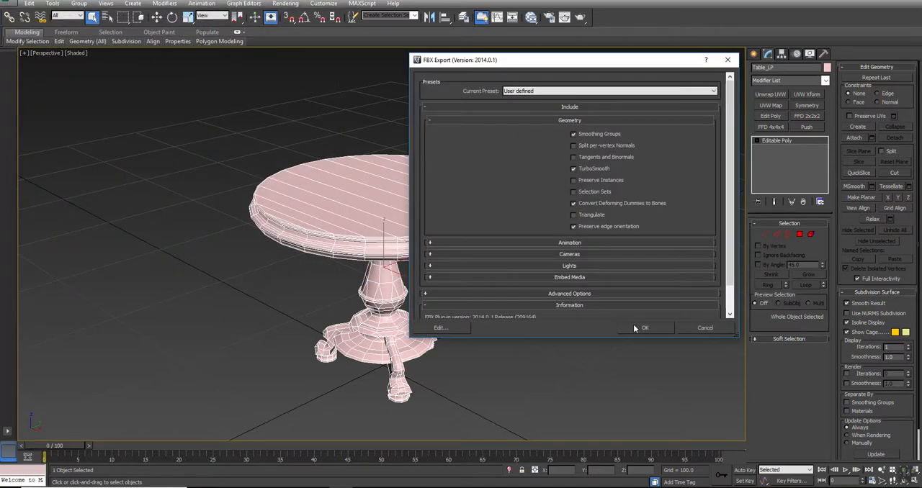
pyautogui.click(635, 328)
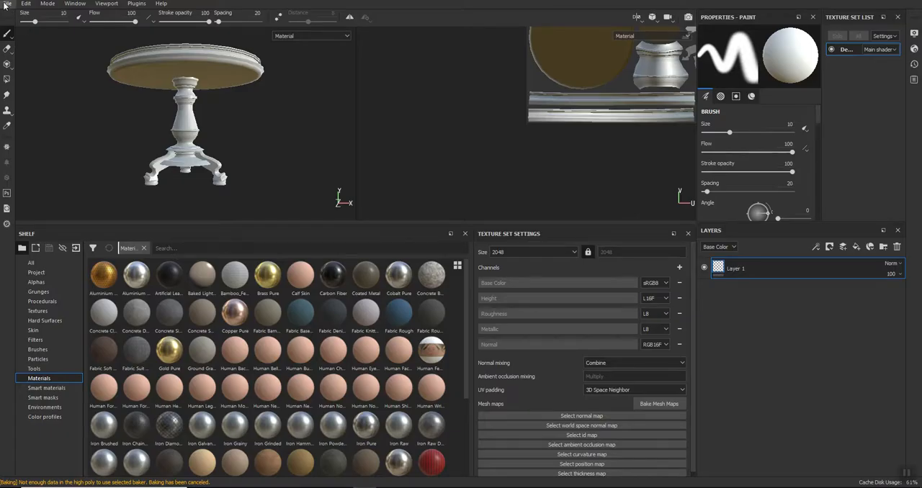
# - Switch to Substance Painter and create a new Unreal Engine 4 project from Table_LP.FBX, discarding changes to the open project
pyautogui.click(5, 4)
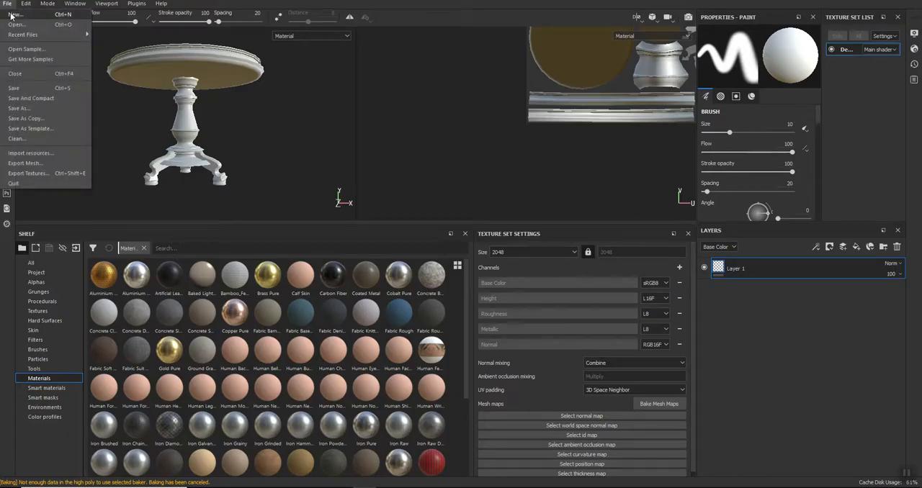
pyautogui.click(11, 15)
pyautogui.click(553, 144)
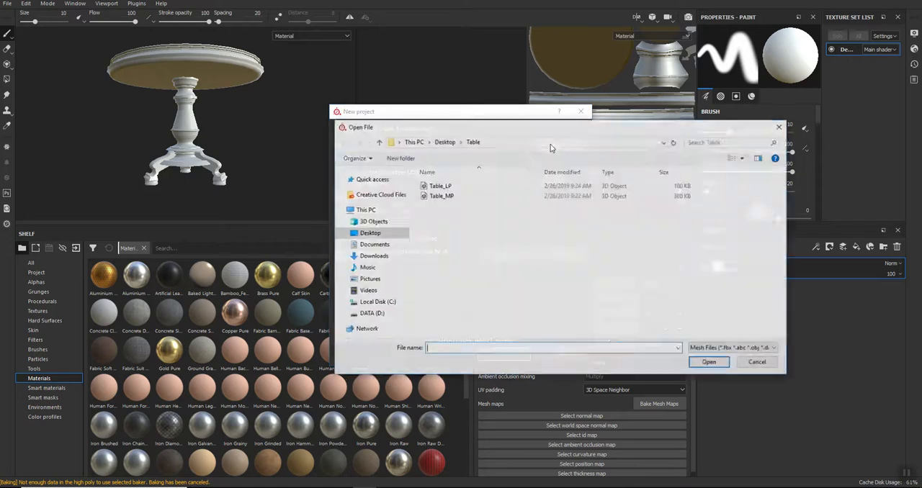
pyautogui.doubleClick(436, 186)
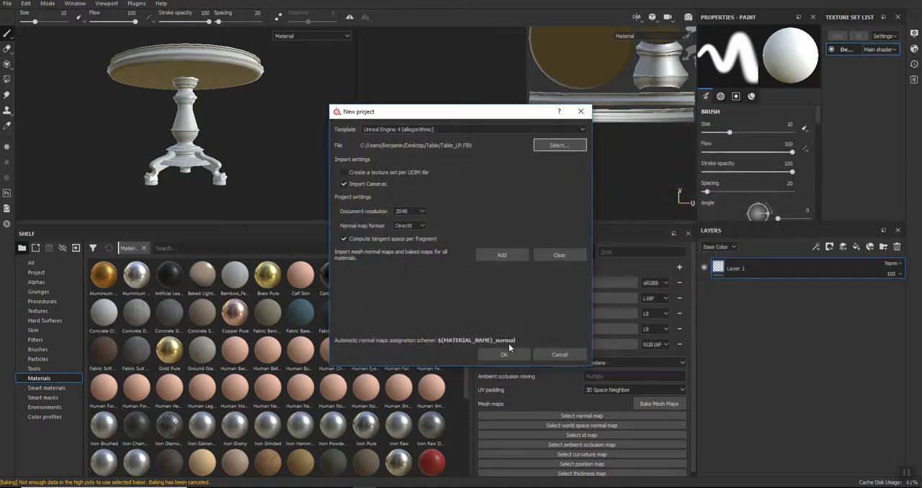
pyautogui.click(502, 354)
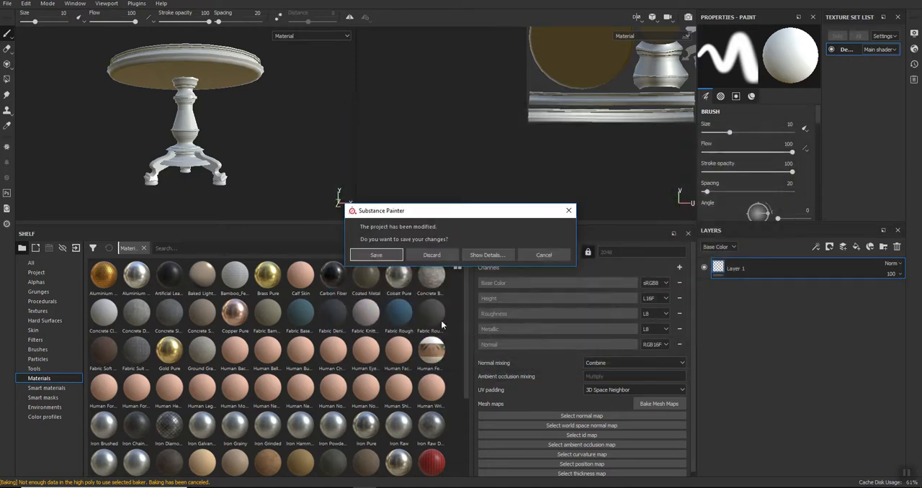
pyautogui.click(432, 253)
# - Bake all mesh maps for DefaultMaterial at 2048 using the low poly mesh as the high poly mesh
pyautogui.keyDown('alt'); pyautogui.moveTo(236, 115); pyautogui.dragTo(276, 132); pyautogui.keyUp('alt')
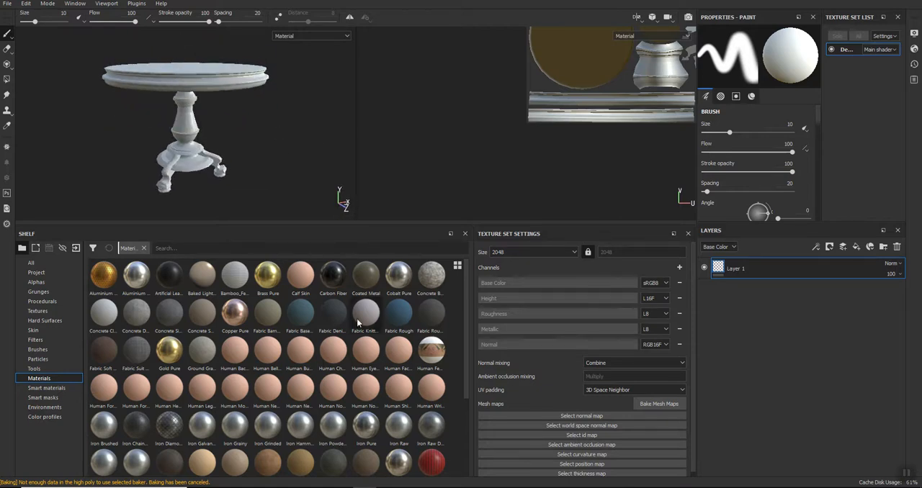
pyautogui.click(648, 405)
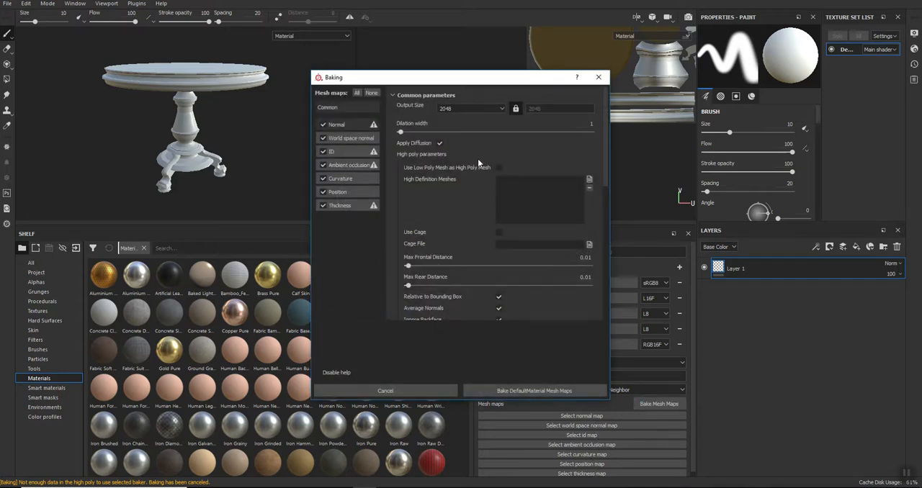
pyautogui.click(498, 168)
pyautogui.click(518, 389)
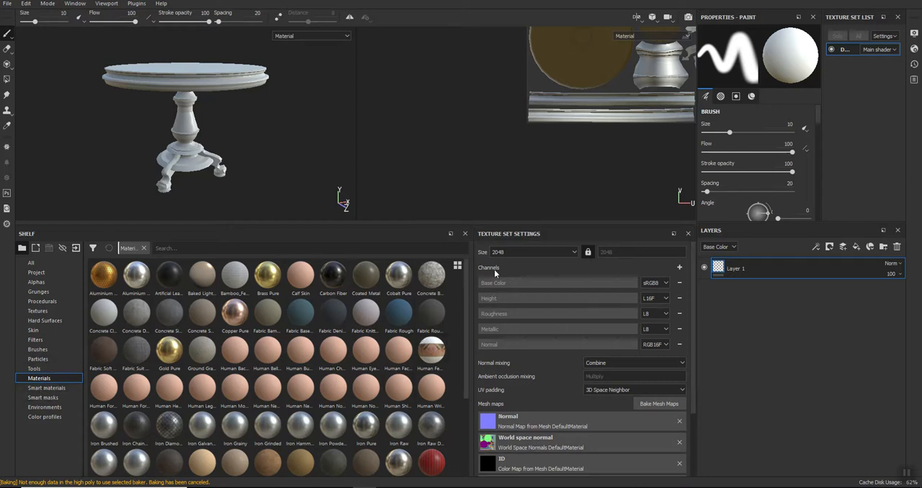
# - Find the Wood_multilayer smart material and add it to the layer stack above Layer 1
pyautogui.scroll(-1, 462, 300)
pyautogui.scroll(-3, 463, 325)
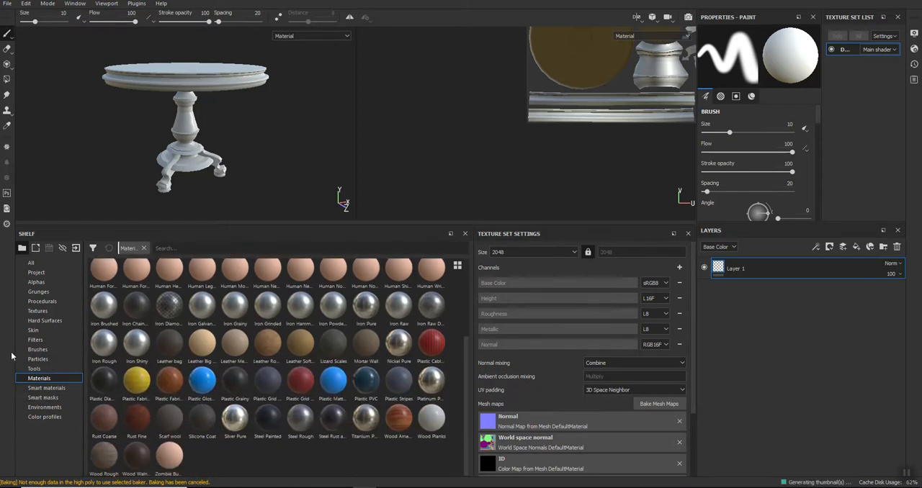
pyautogui.click(48, 389)
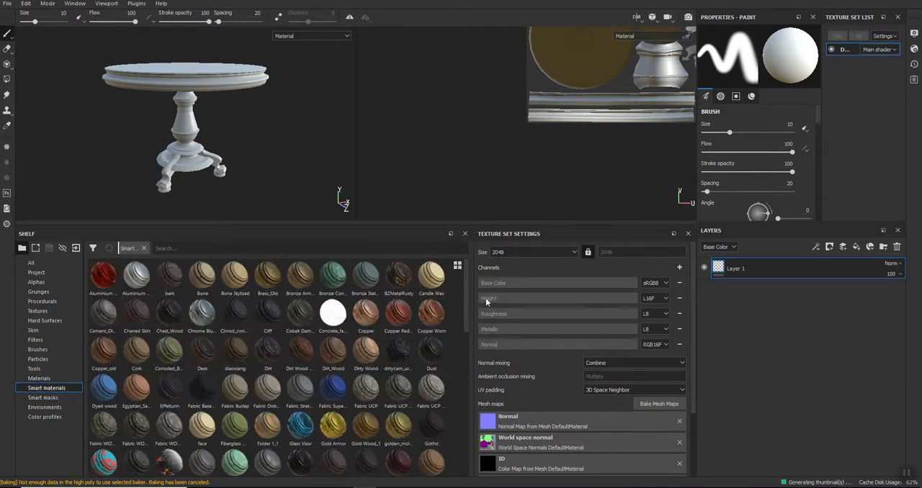
pyautogui.scroll(-1, 465, 338)
pyautogui.moveTo(465, 349); pyautogui.dragTo(467, 398)
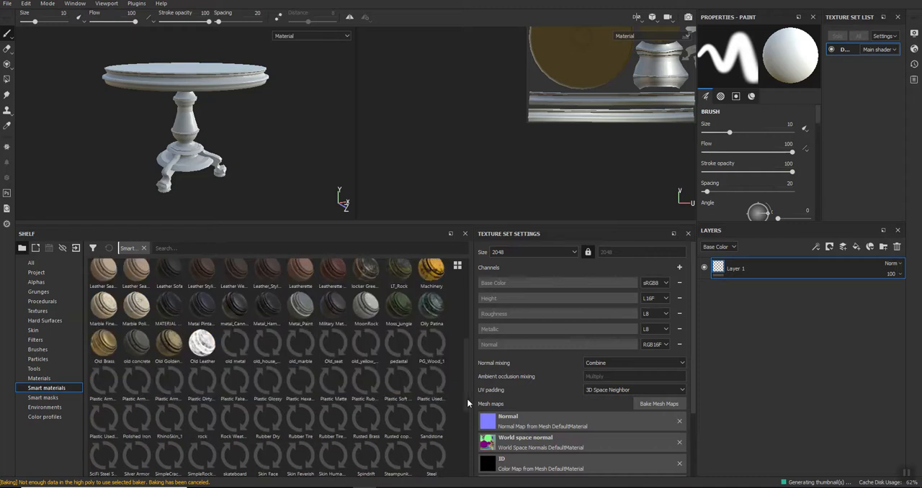
pyautogui.scroll(-3, 466, 398)
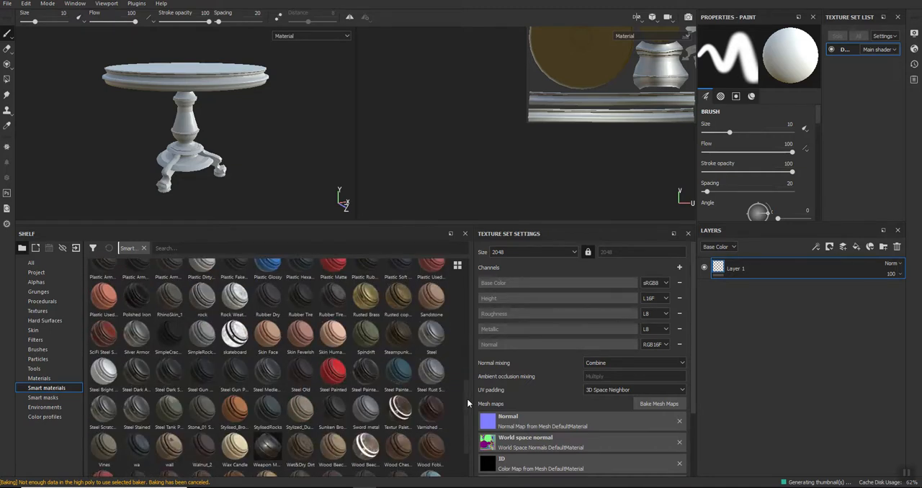
pyautogui.moveTo(467, 399); pyautogui.dragTo(465, 416)
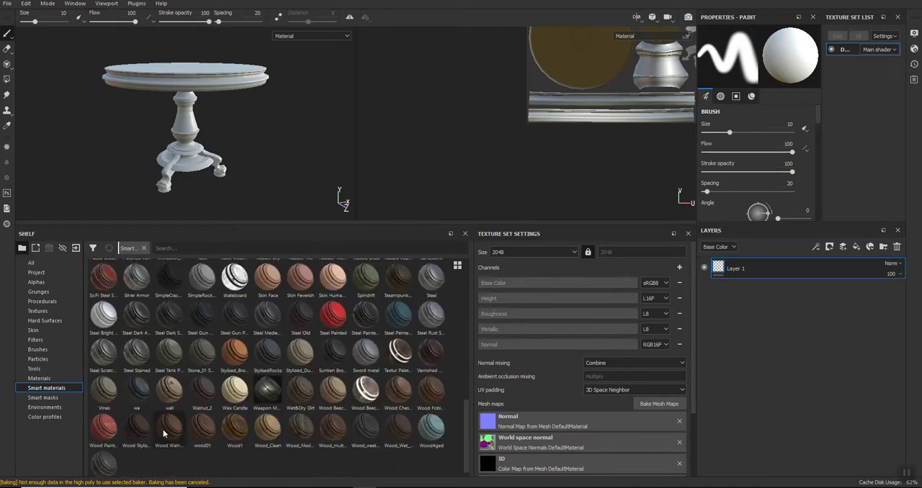
pyautogui.moveTo(331, 428); pyautogui.dragTo(818, 270)
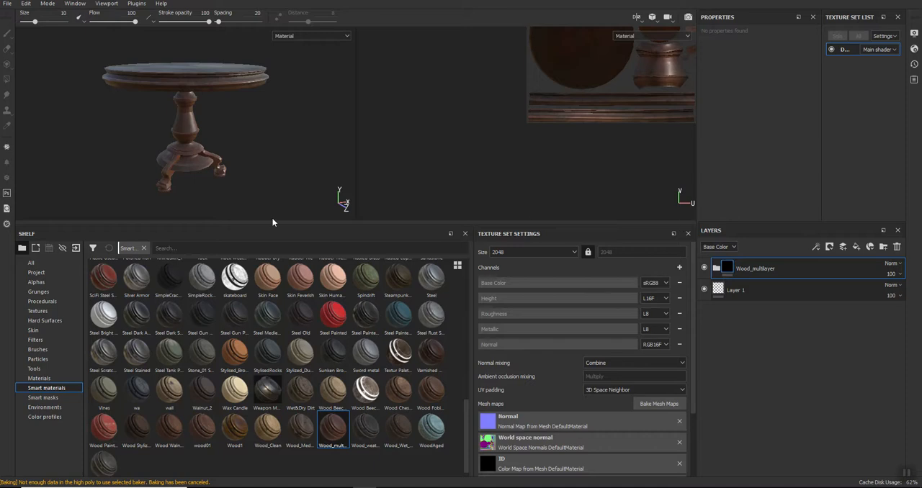
# - Enlarge the viewports and examine the wood finish and shading along the table's pedestal
pyautogui.moveTo(246, 223); pyautogui.dragTo(234, 373)
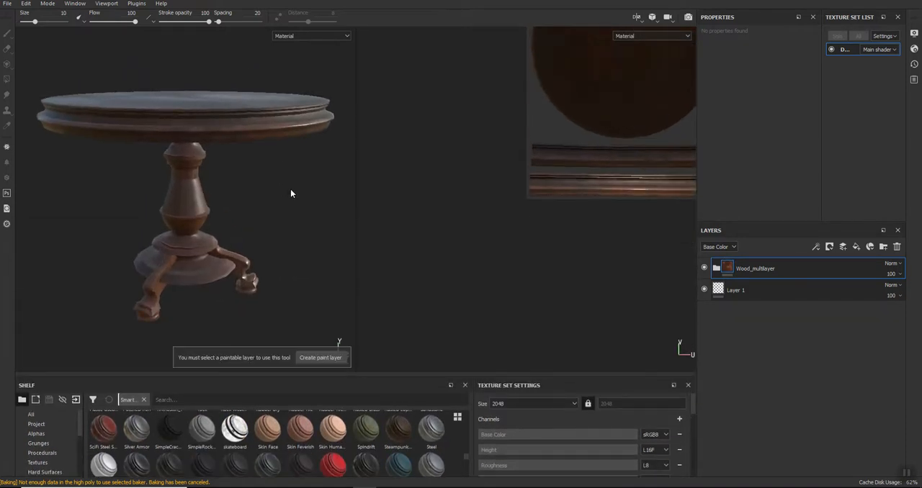
pyautogui.press('Tab')
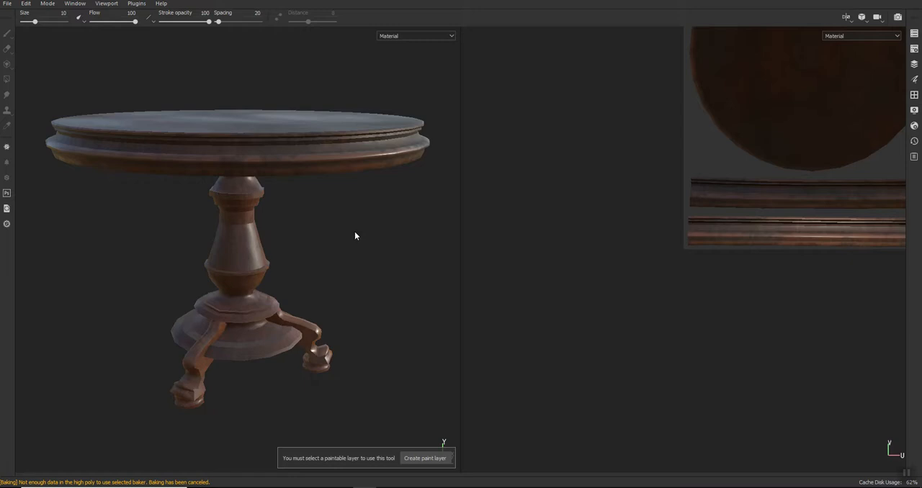
pyautogui.moveTo(319, 220)
pyautogui.keyDown('alt'); pyautogui.mouseDown()
pyautogui.moveTo(325, 263)
pyautogui.moveTo(428, 282)
pyautogui.moveTo(443, 238)
pyautogui.moveTo(419, 209)
pyautogui.moveTo(288, 179)
pyautogui.moveTo(364, 242)
pyautogui.moveTo(307, 233)
pyautogui.moveTo(154, 236)
pyautogui.moveTo(144, 263)
pyautogui.moveTo(151, 286)
pyautogui.moveTo(360, 274)
pyautogui.moveTo(410, 281)
pyautogui.moveTo(267, 230)
pyautogui.mouseUp(); pyautogui.keyUp('alt')
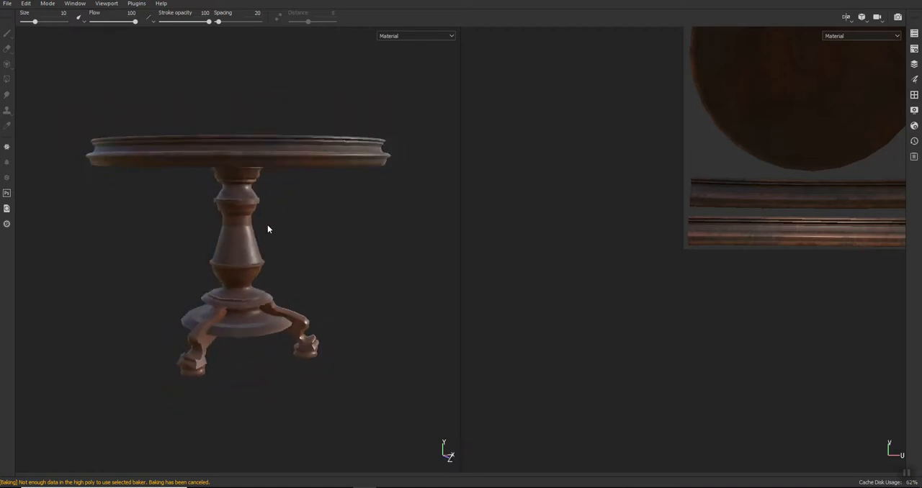
pyautogui.scroll(3, 261, 229)
pyautogui.scroll(2, 260, 229)
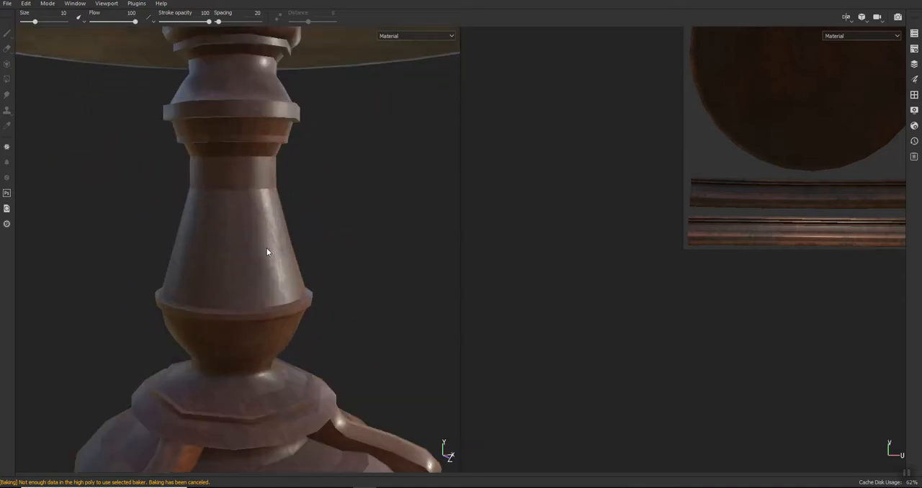
pyautogui.scroll(-5, 370, 330)
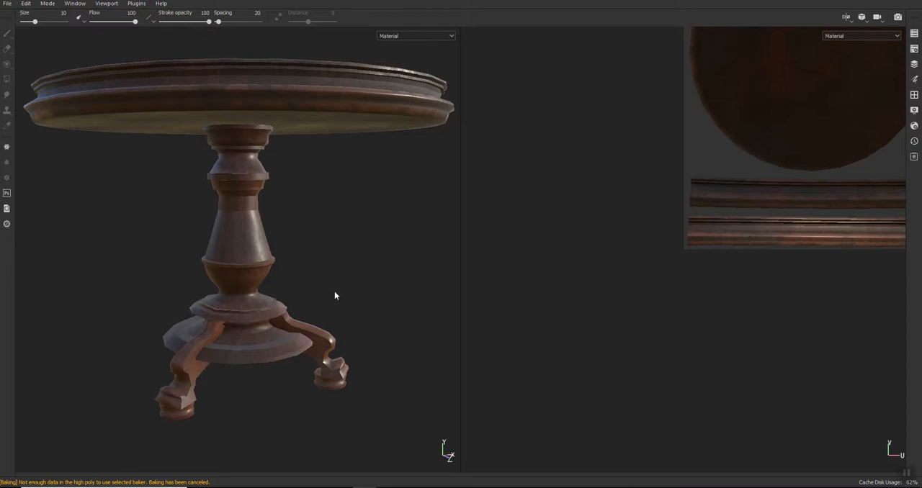
# - Switch to 3ds Max and check the smoothing groups of the pedestal element and the front leg element
pyautogui.hotkey('alt', 'Tab')
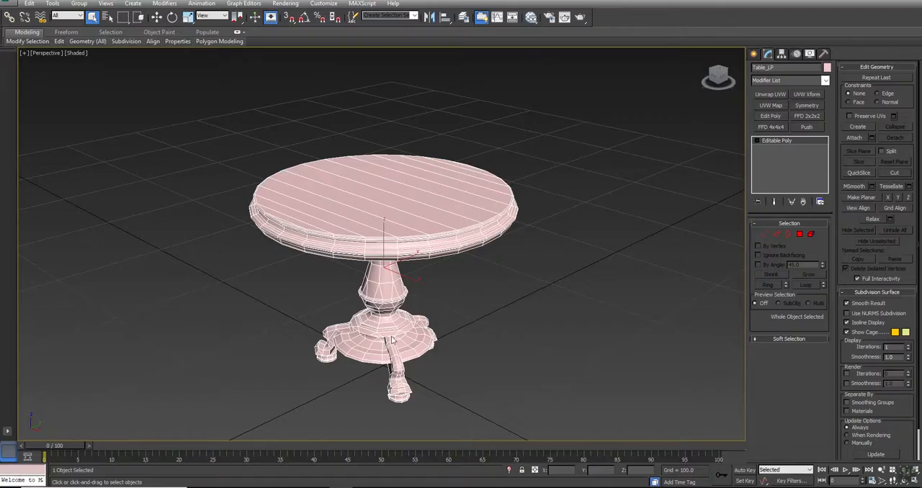
pyautogui.click(799, 234)
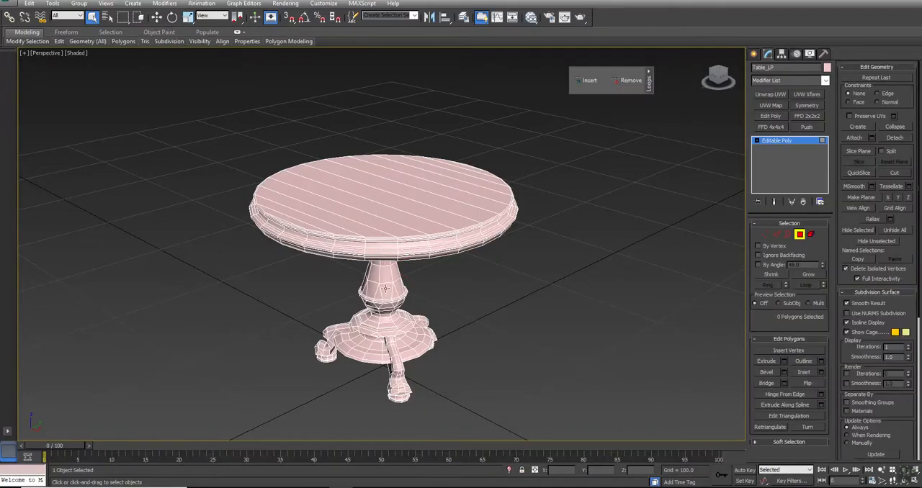
pyautogui.click(810, 234)
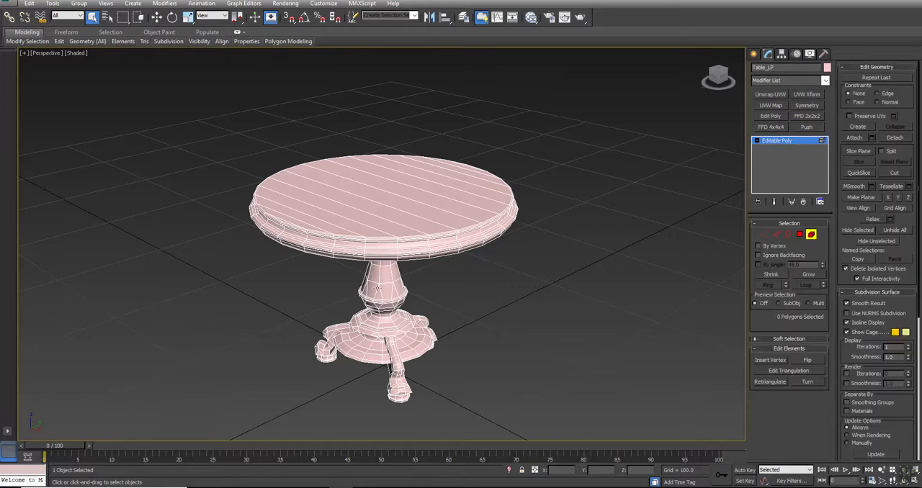
pyautogui.click(373, 288)
pyautogui.click(892, 293)
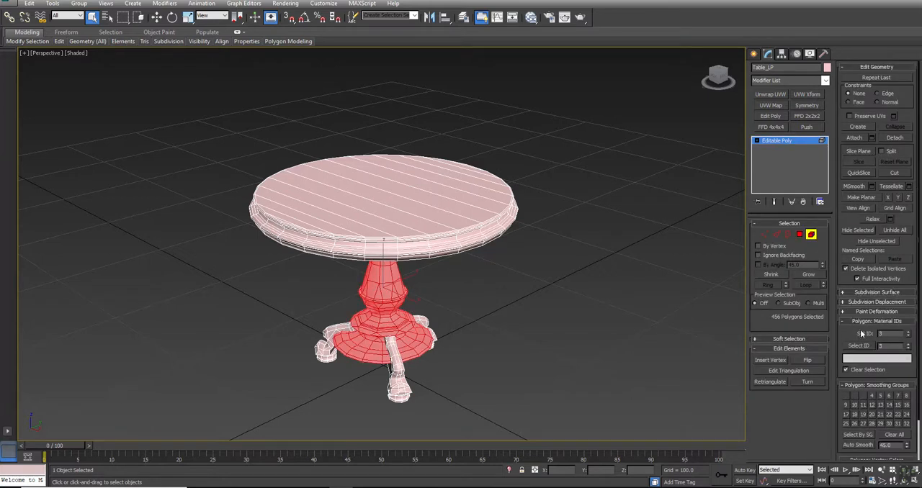
pyautogui.click(394, 350)
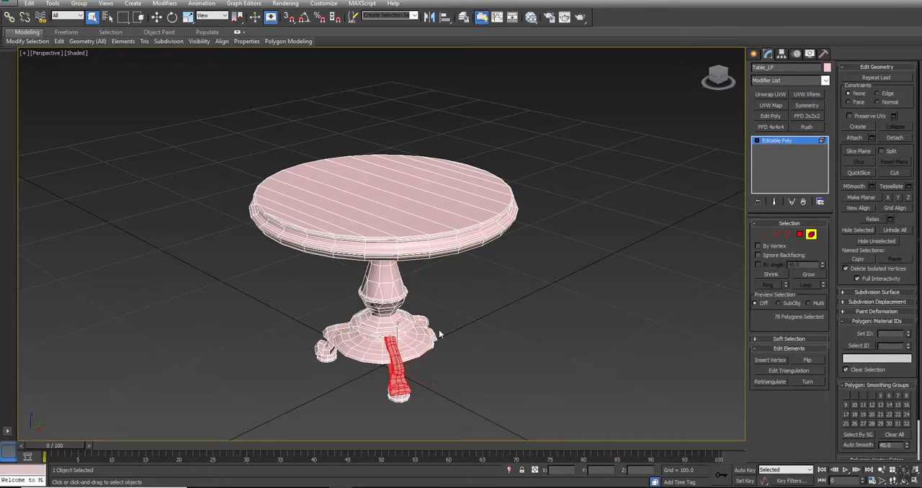
# - Leave sub-object editing, deselect the table and inspect the pedestal's shading up close without edges
pyautogui.click(455, 343)
pyautogui.scroll(5, 400, 336)
pyautogui.keyDown('alt'); pyautogui.moveTo(401, 333); pyautogui.dragTo(395, 252, button='middle'); pyautogui.keyUp('alt')
pyautogui.rightClick(499, 192)
pyautogui.click(483, 180)
pyautogui.click(503, 186)
pyautogui.keyDown('alt'); pyautogui.moveTo(457, 197); pyautogui.dragTo(433, 197, button='middle'); pyautogui.keyUp('alt')
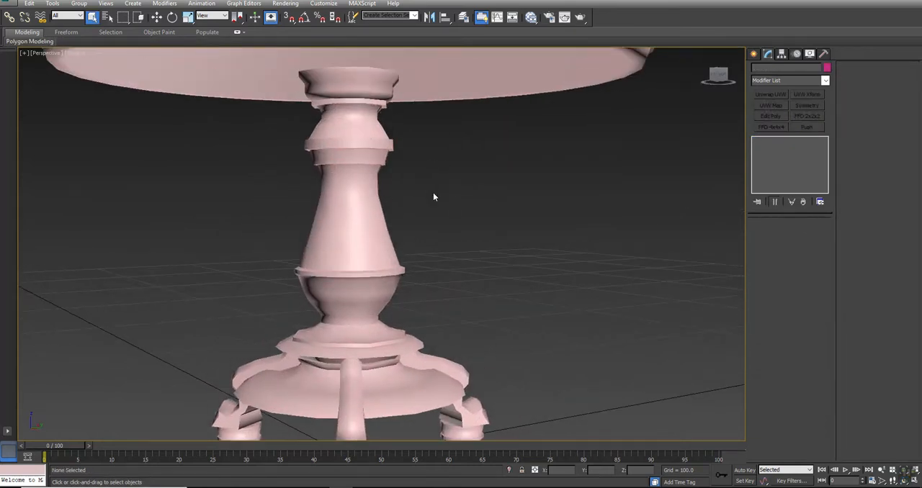
pyautogui.scroll(6, 374, 303)
# - Select the polygon ring around the pedestal's narrow lower neck, clear its smoothing groups and assign smoothing group 10
pyautogui.click(382, 308)
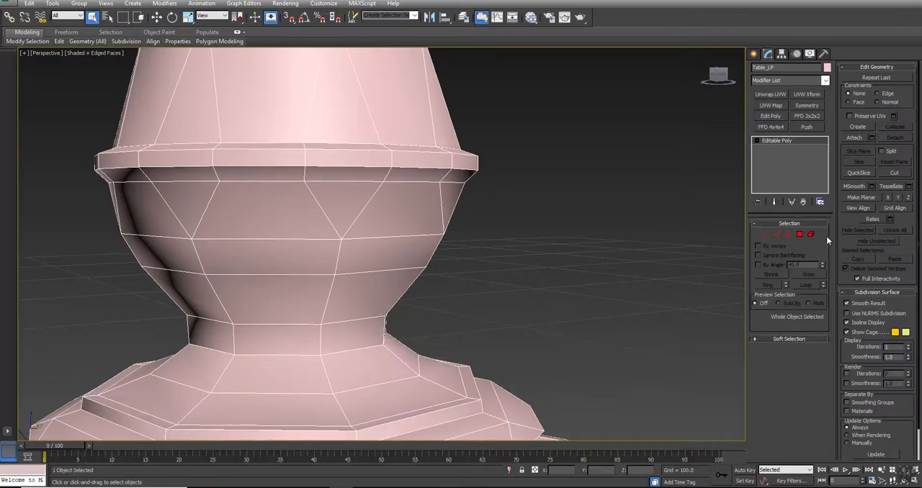
pyautogui.click(800, 234)
pyautogui.click(353, 336)
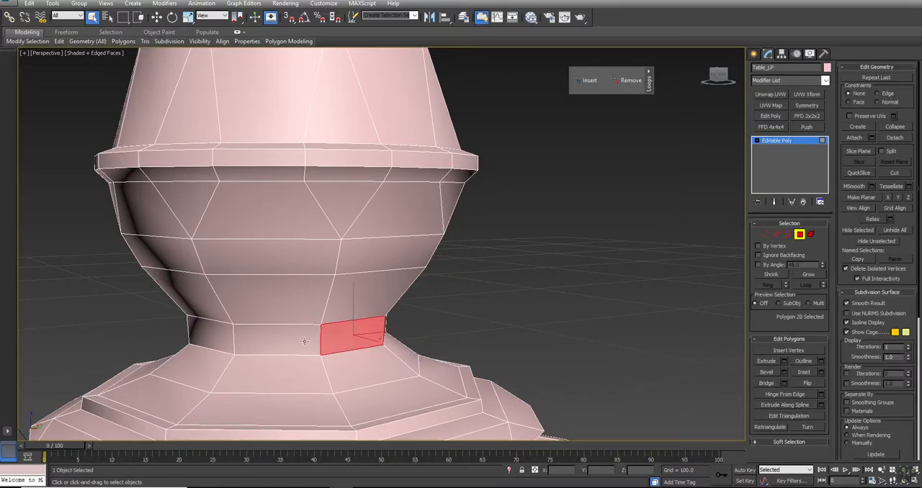
pyautogui.keyDown('shift'); pyautogui.click(302, 342); pyautogui.keyUp('shift')
pyautogui.click(874, 292)
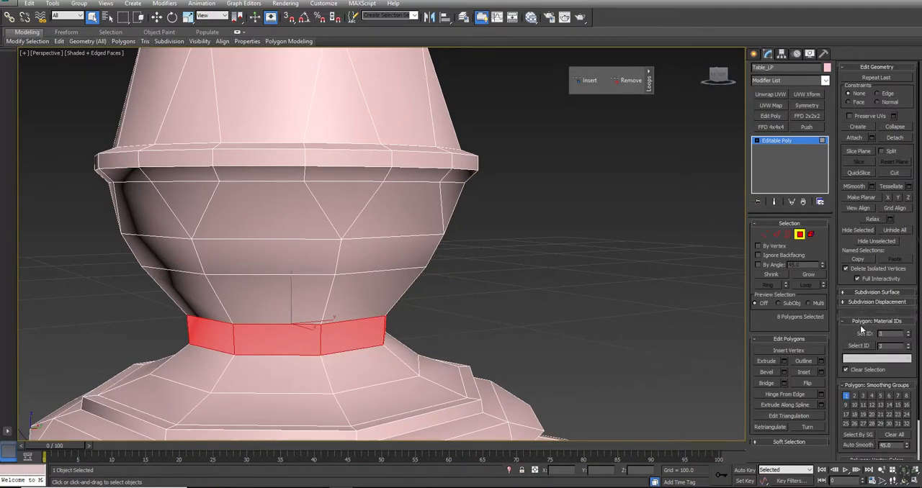
pyautogui.click(891, 435)
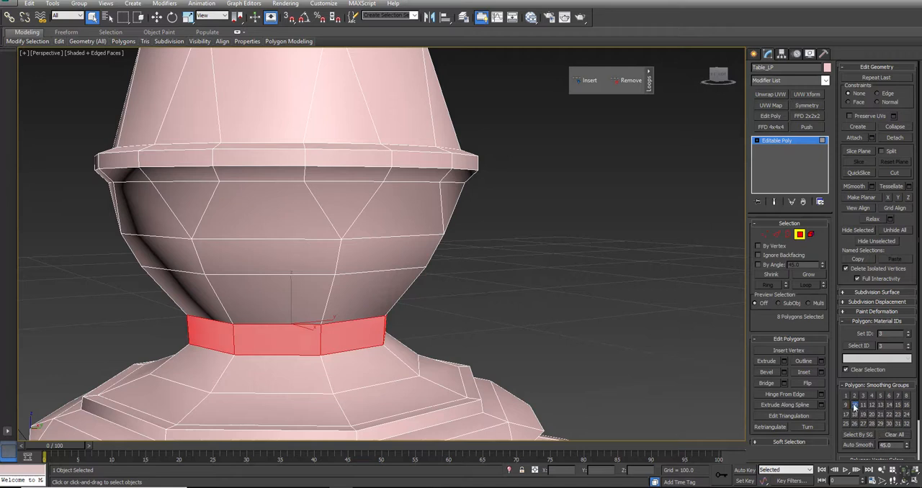
pyautogui.click(577, 308)
# - Return the table to object level, deselect it and review the smoothing of the whole model in plain shaded view
pyautogui.moveTo(577, 310); pyautogui.dragTo(553, 276, button='middle')
pyautogui.scroll(-3, 553, 276)
pyautogui.rightClick(554, 276)
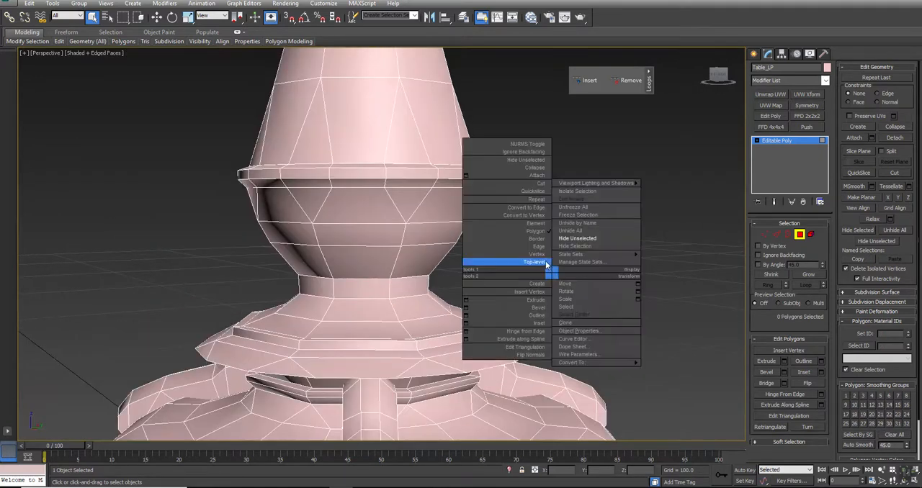
pyautogui.click(578, 271)
pyautogui.press('F4')
pyautogui.scroll(-8, 579, 271)
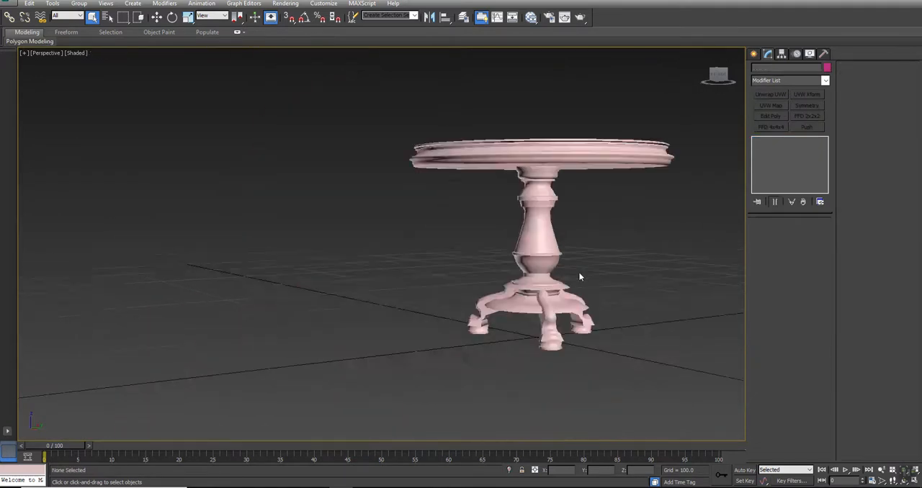
pyautogui.scroll(4, 579, 272)
# - Export the selected table as an FBX file named Table_MP to the Table folder, replacing the existing file
pyautogui.click(538, 207)
pyautogui.keyDown('alt'); pyautogui.moveTo(632, 189); pyautogui.dragTo(317, 225, button='middle'); pyautogui.keyUp('alt')
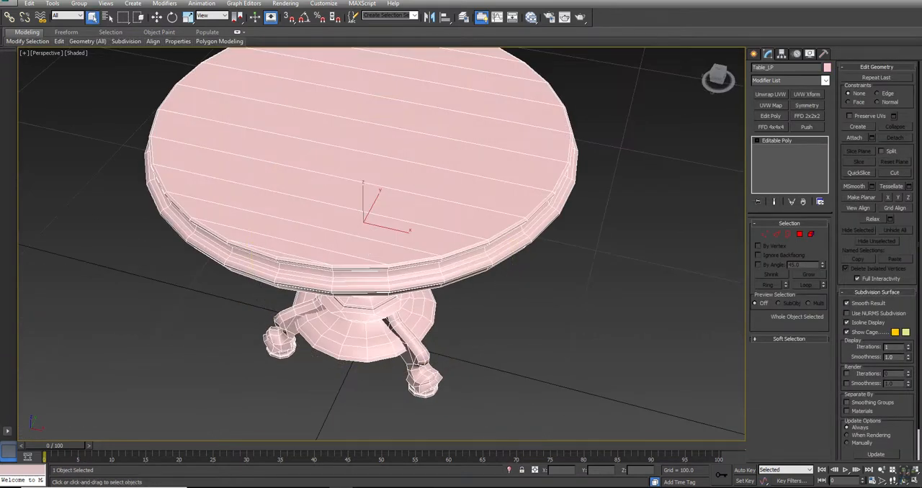
pyautogui.click(8, 5)
pyautogui.moveTo(32, 151)
pyautogui.click(112, 63)
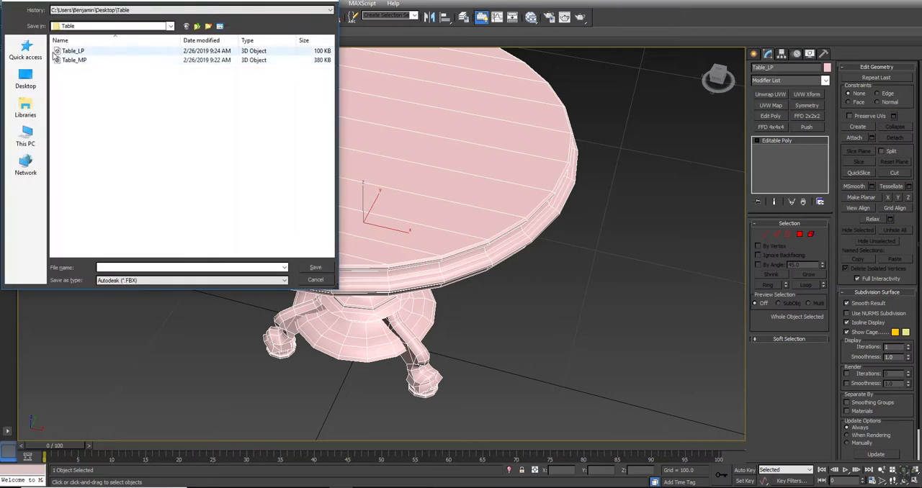
pyautogui.click(73, 53)
pyautogui.click(116, 268)
pyautogui.click(116, 268)
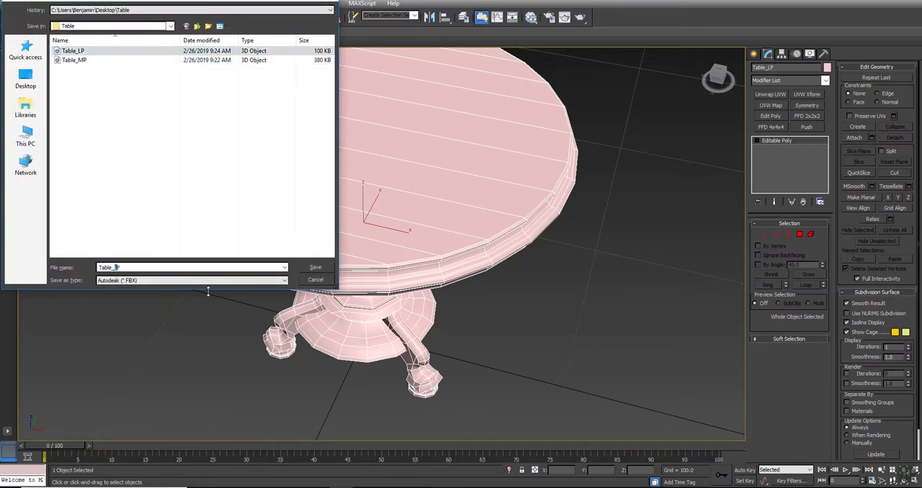
pyautogui.write('M')
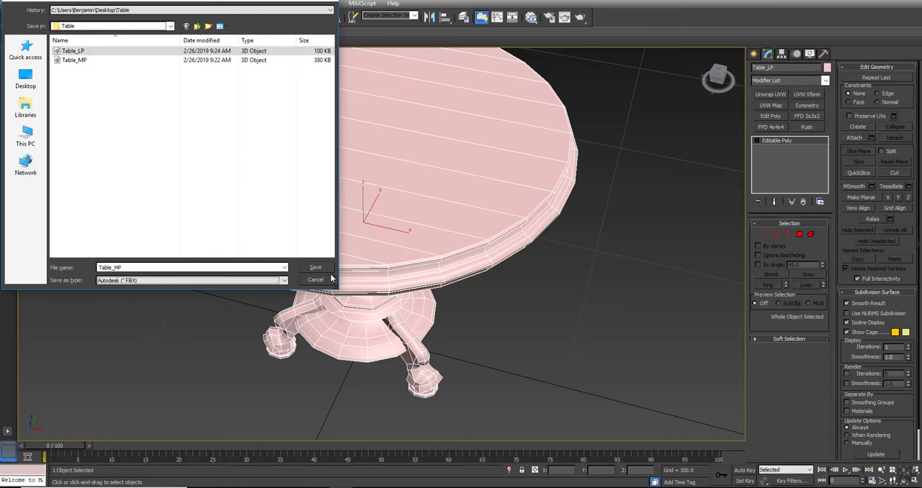
pyautogui.click(316, 269)
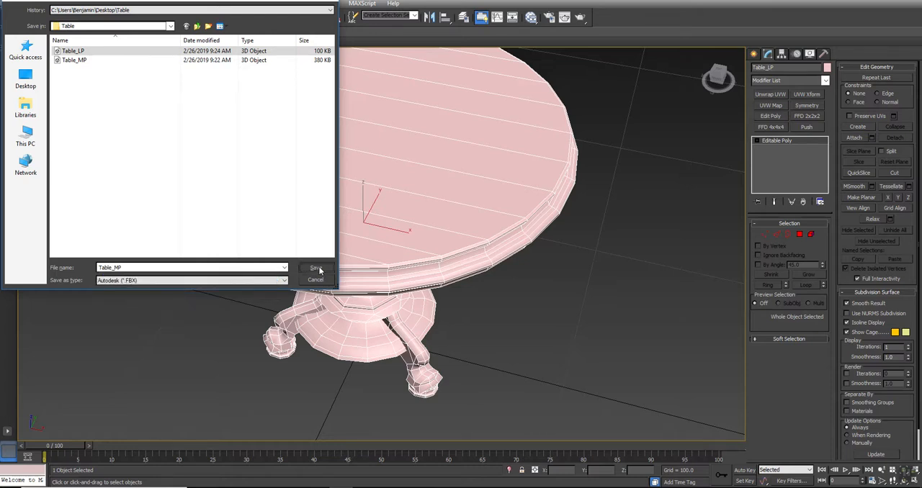
pyautogui.click(488, 276)
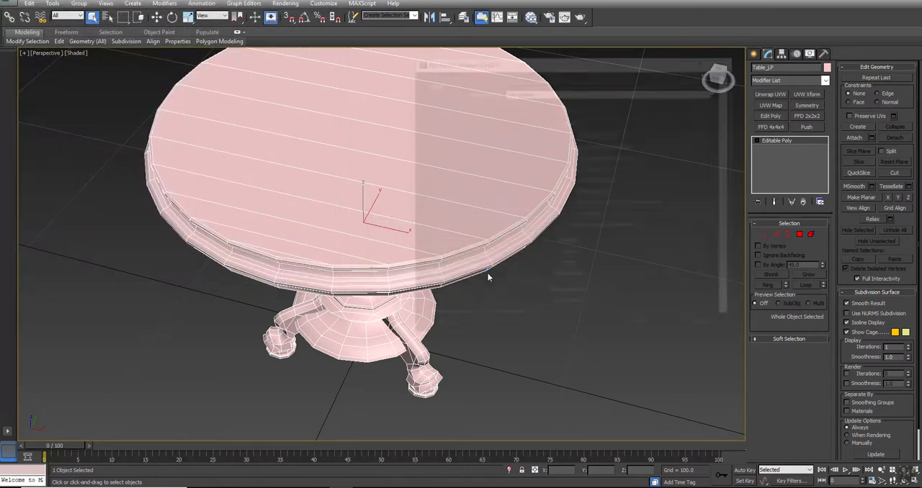
pyautogui.click(644, 327)
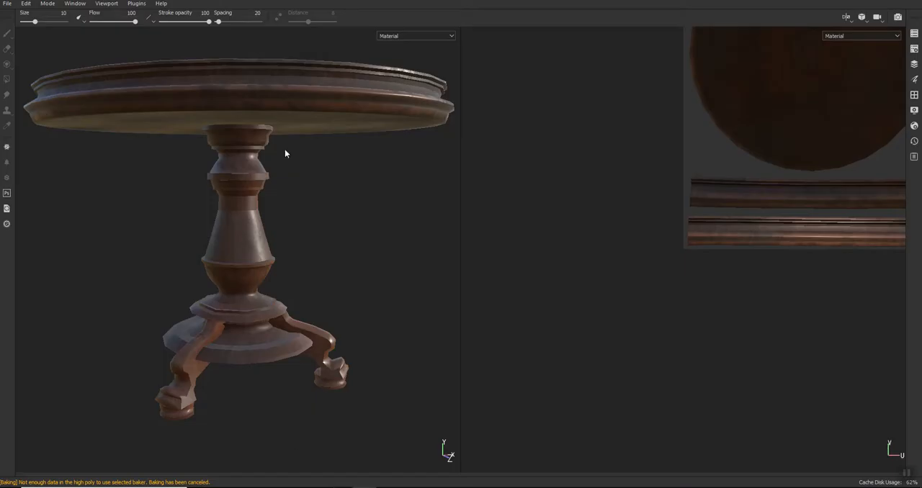
# - In Substance Painter, bake the mesh maps using Table_MP as the high definition mesh instead of the low poly mesh
pyautogui.press('Tab')
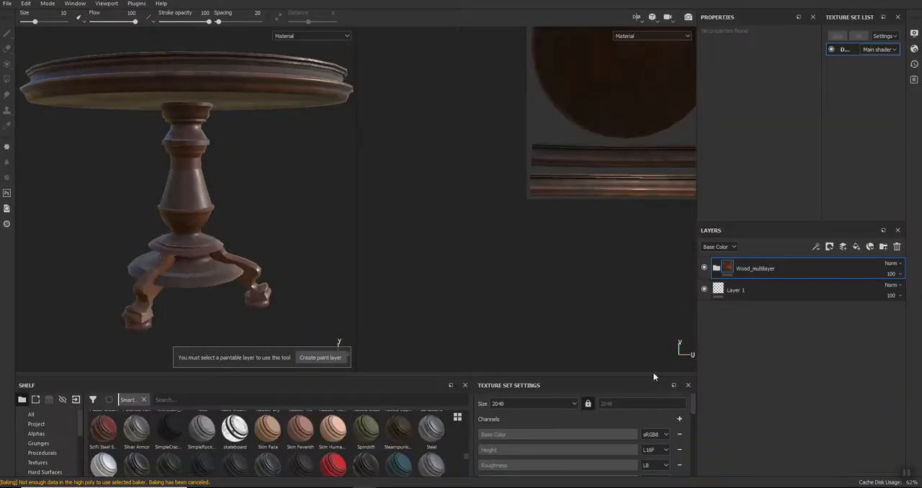
pyautogui.moveTo(645, 376); pyautogui.dragTo(645, 186)
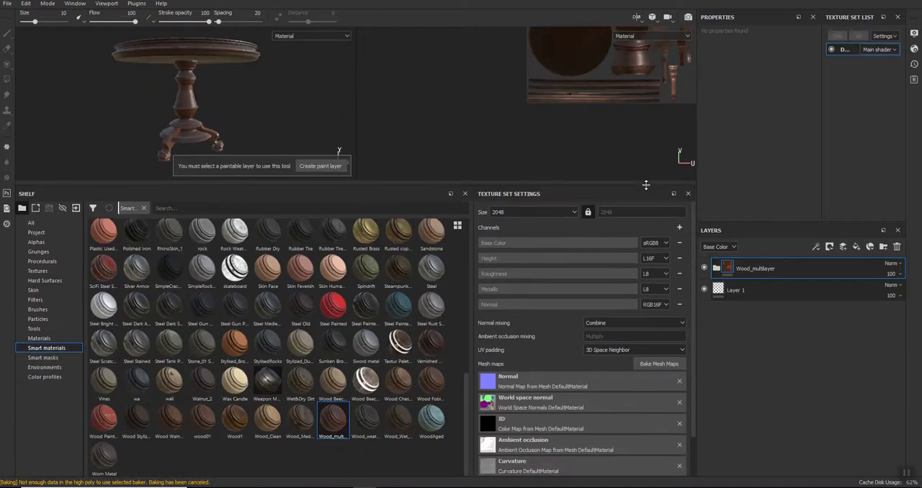
pyautogui.click(653, 364)
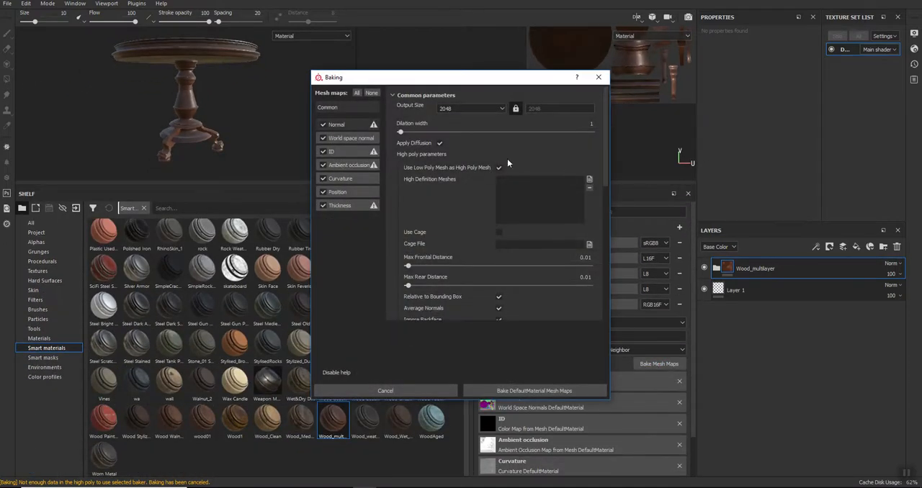
pyautogui.click(589, 180)
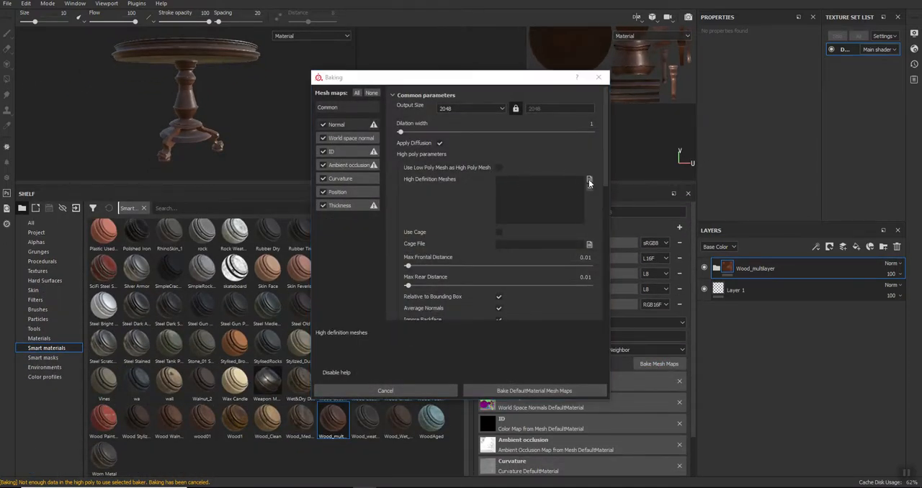
pyautogui.click(422, 163)
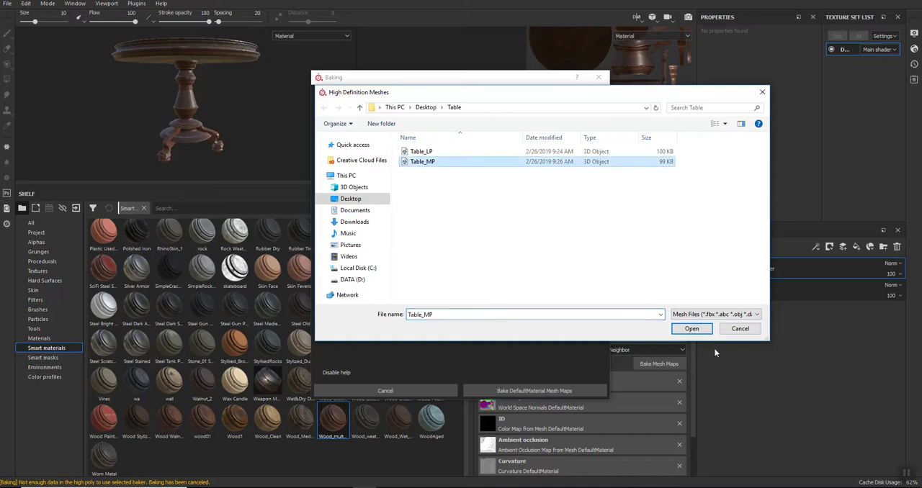
pyautogui.click(692, 329)
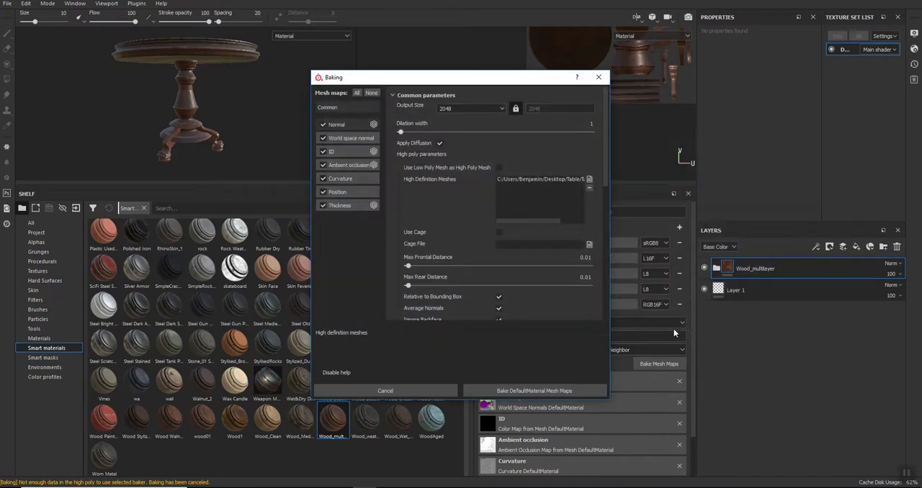
pyautogui.click(511, 390)
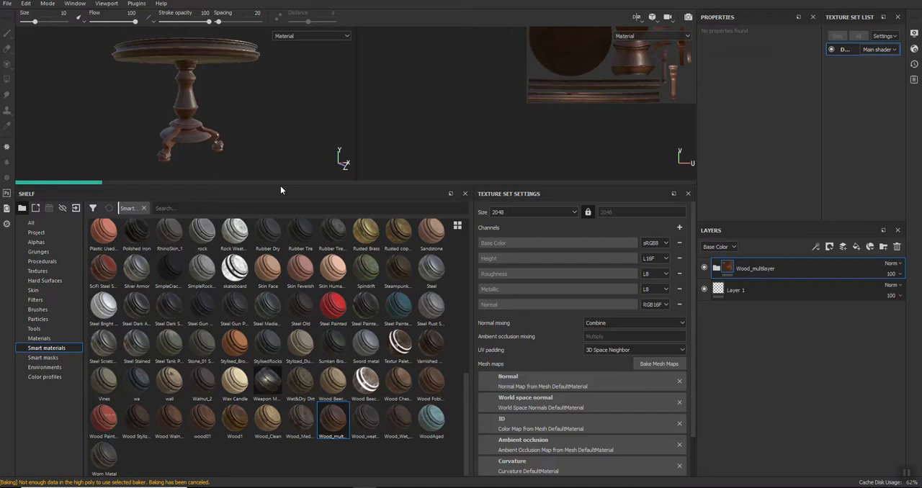
# - Inspect the rebaked table from several angles, its wood texture across the UV islands and the sublayers of Wood_multilayer
pyautogui.moveTo(280, 188); pyautogui.dragTo(268, 333)
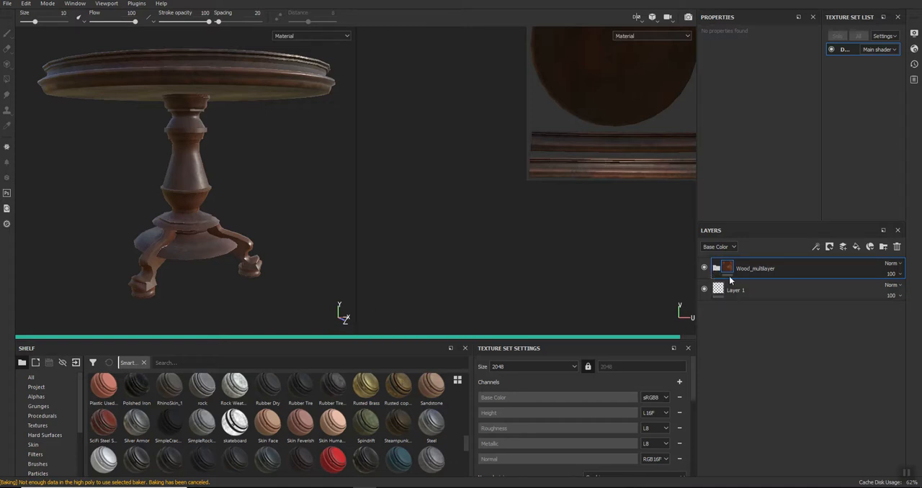
pyautogui.keyDown('alt'); pyautogui.moveTo(118, 148); pyautogui.dragTo(222, 199); pyautogui.keyUp('alt')
pyautogui.keyDown('alt'); pyautogui.moveTo(163, 183); pyautogui.dragTo(427, 192); pyautogui.keyUp('alt')
pyautogui.keyDown('alt'); pyautogui.moveTo(616, 154); pyautogui.dragTo(396, 226, button='middle'); pyautogui.keyUp('alt')
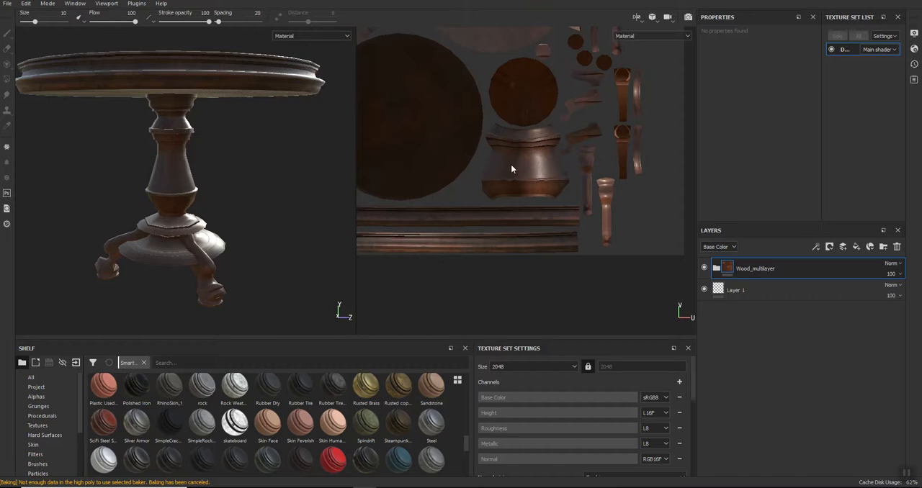
pyautogui.scroll(5, 515, 166)
pyautogui.scroll(2, 580, 244)
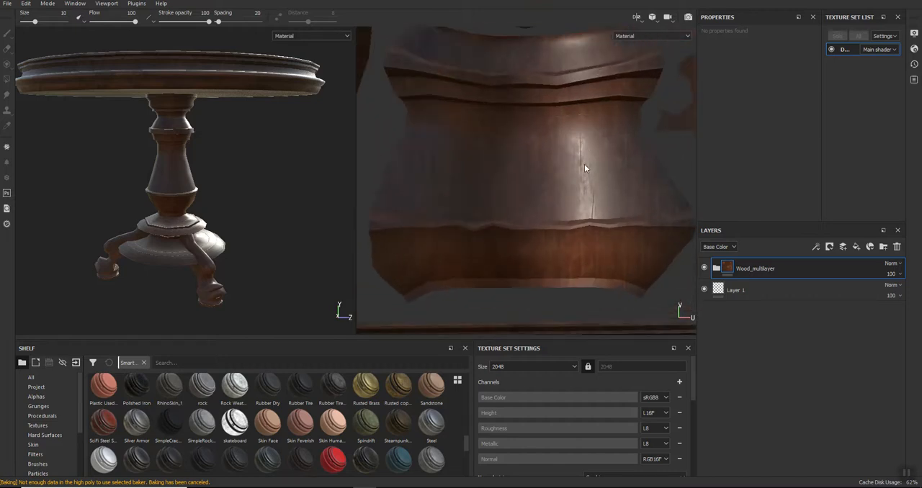
pyautogui.scroll(-2, 541, 272)
pyautogui.keyDown('alt'); pyautogui.moveTo(512, 278); pyautogui.dragTo(642, 111, button='middle'); pyautogui.keyUp('alt')
pyautogui.keyDown('alt'); pyautogui.moveTo(512, 210); pyautogui.dragTo(675, 185, button='middle'); pyautogui.keyUp('alt')
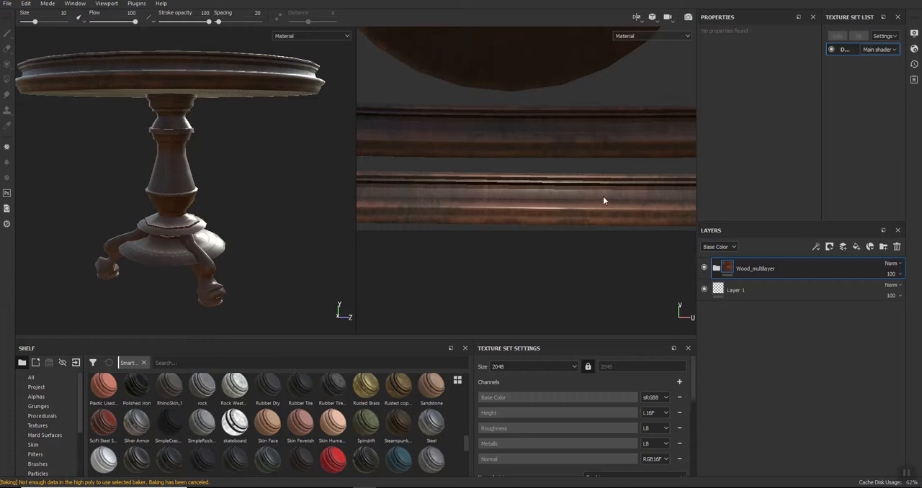
pyautogui.click(716, 268)
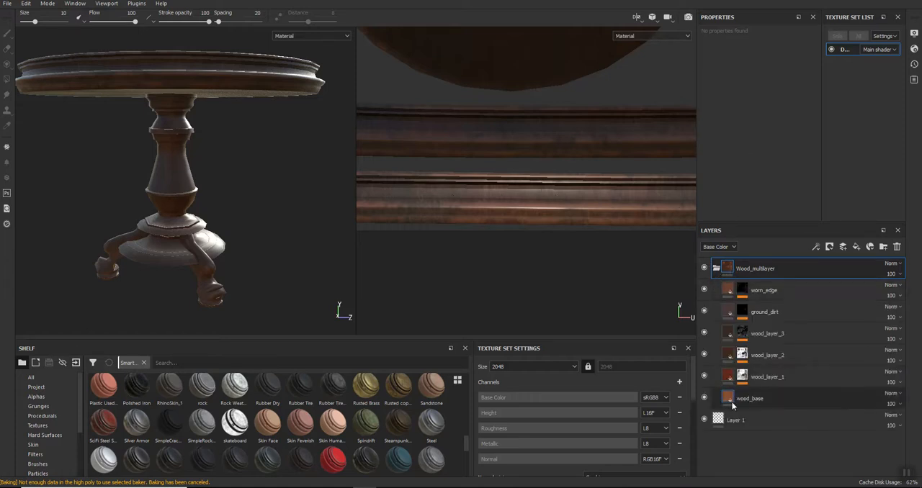
pyautogui.click(716, 268)
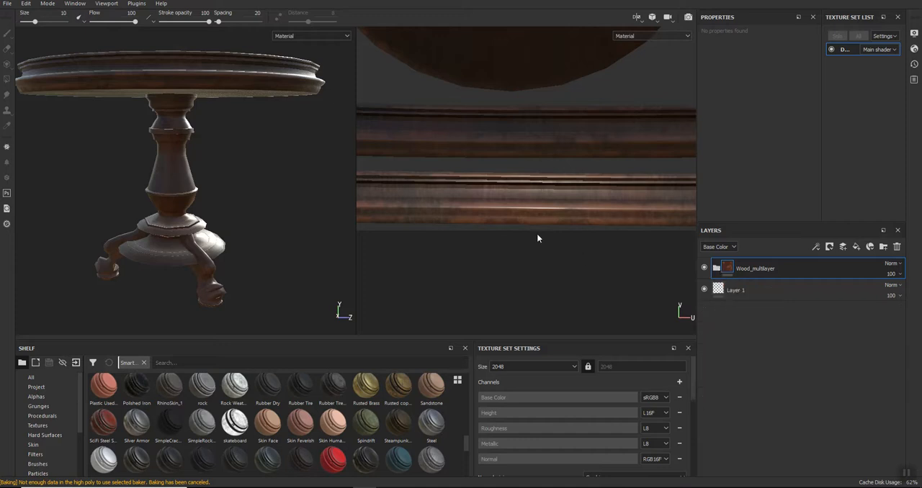
pyautogui.scroll(-8, 626, 157)
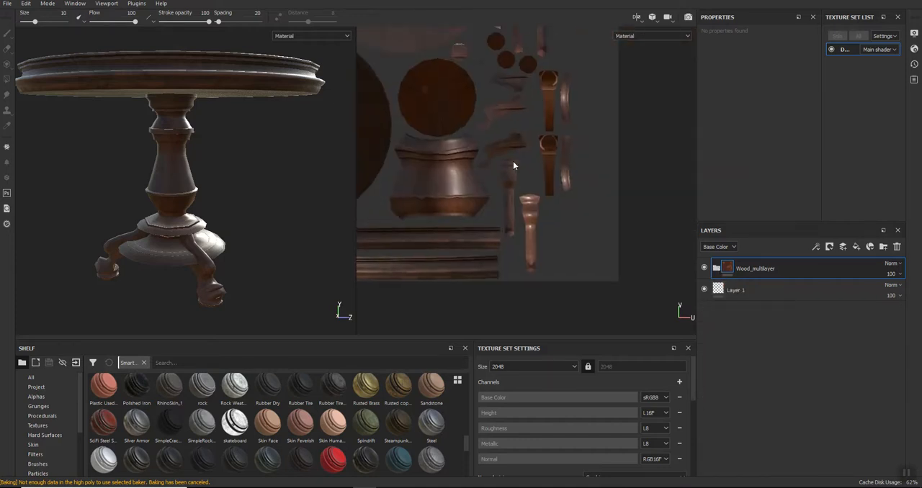
pyautogui.scroll(4, 559, 165)
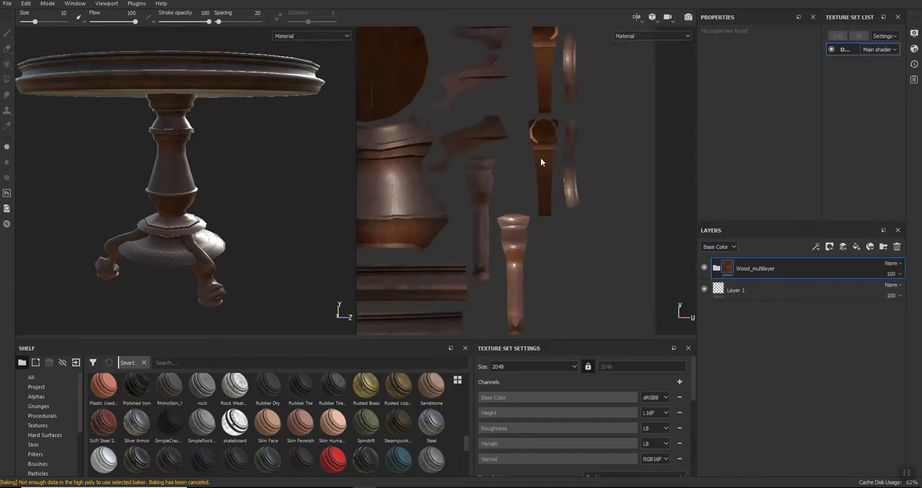
# - Duplicate the Wood_multilayer folder, hide the original and expand the copy
pyautogui.rightClick(812, 271)
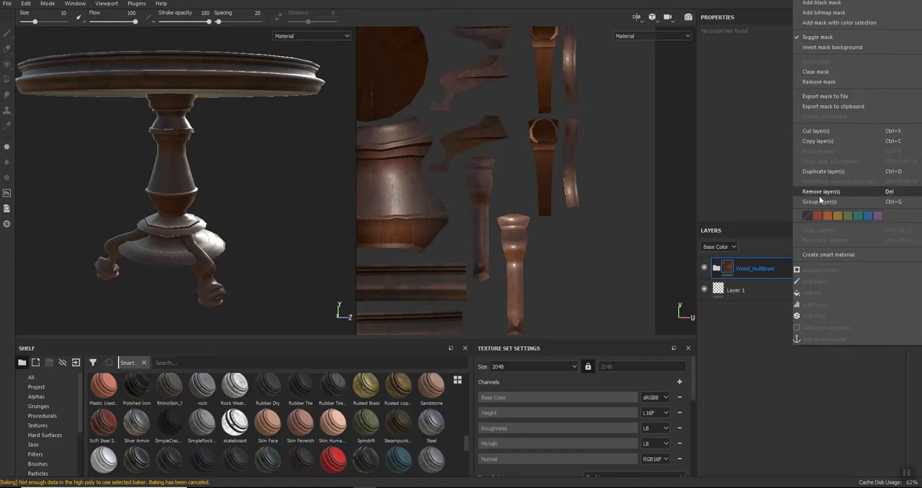
pyautogui.click(827, 172)
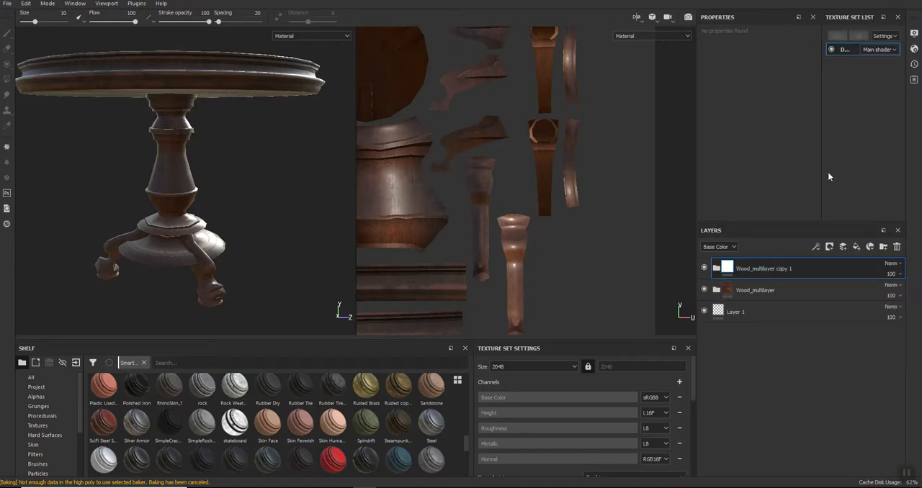
pyautogui.click(704, 289)
pyautogui.click(715, 267)
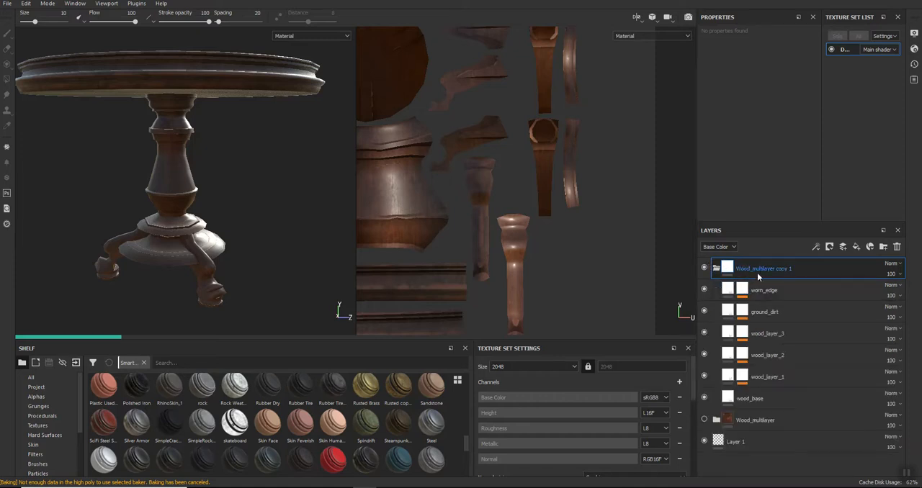
# - Set the fill rotation of the wood_base layer in the copied folder to 0
pyautogui.doubleClick(749, 398)
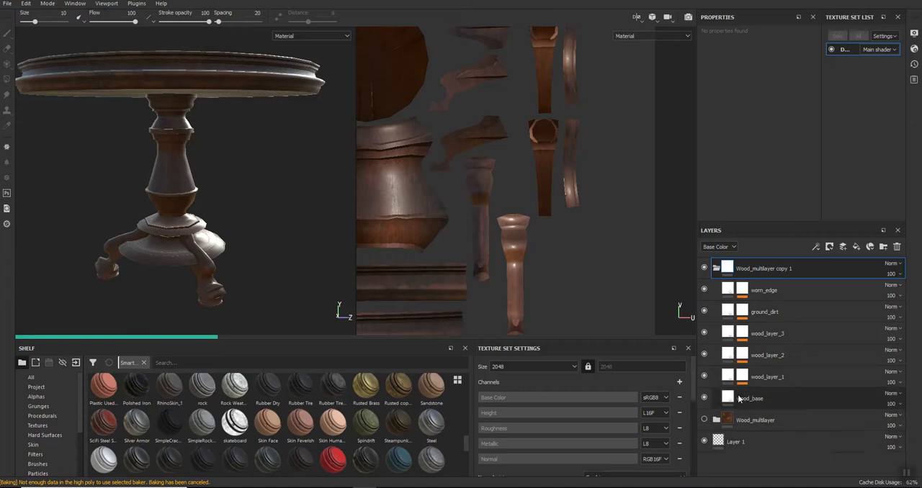
pyautogui.click(729, 395)
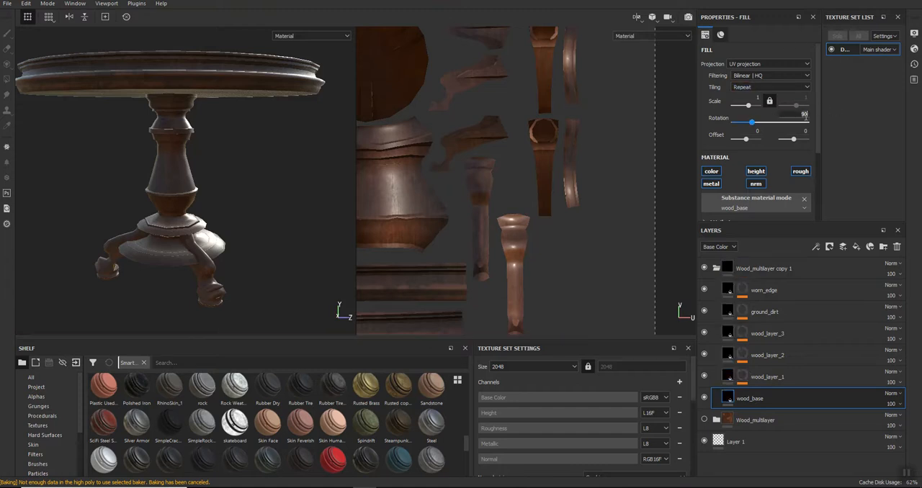
pyautogui.press('BackSpace')
pyautogui.press('BackSpace')
pyautogui.write('0')
pyautogui.press('Return')
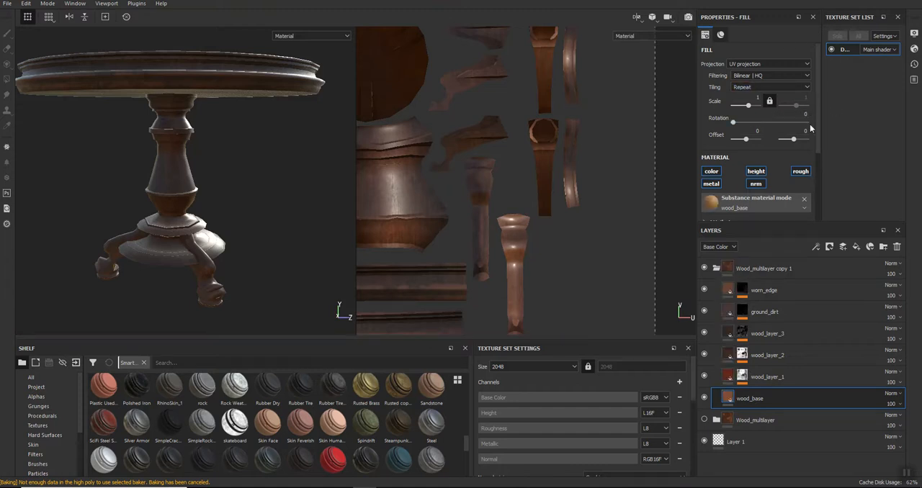
# - Check the mask generator settings of wood_layer_1 and set the brush angle to 90 with its mask selected
pyautogui.click(743, 376)
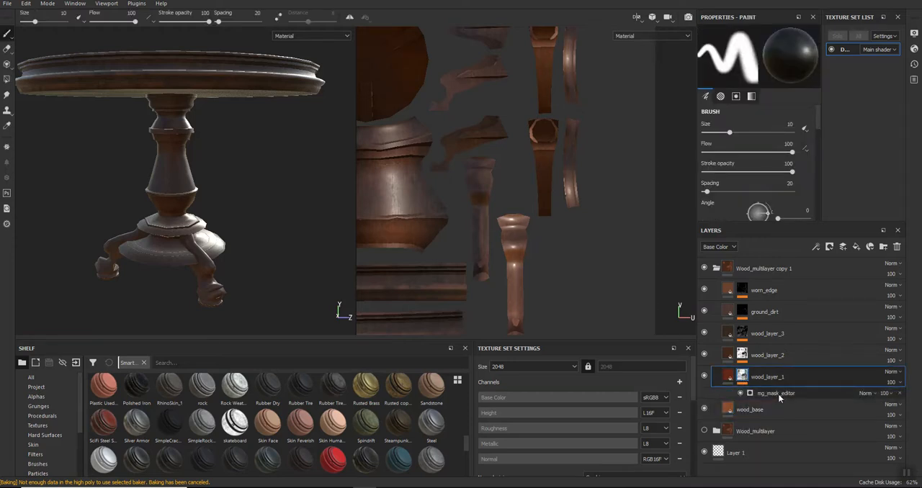
pyautogui.click(776, 393)
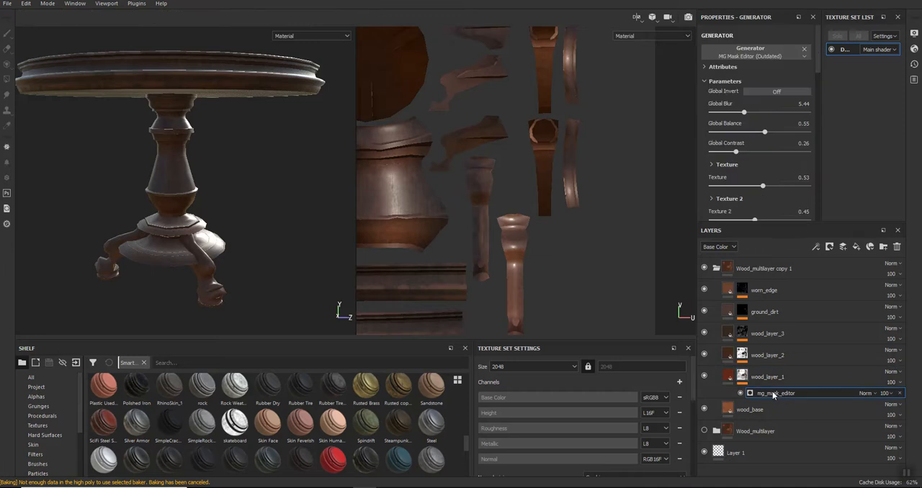
pyautogui.click(742, 376)
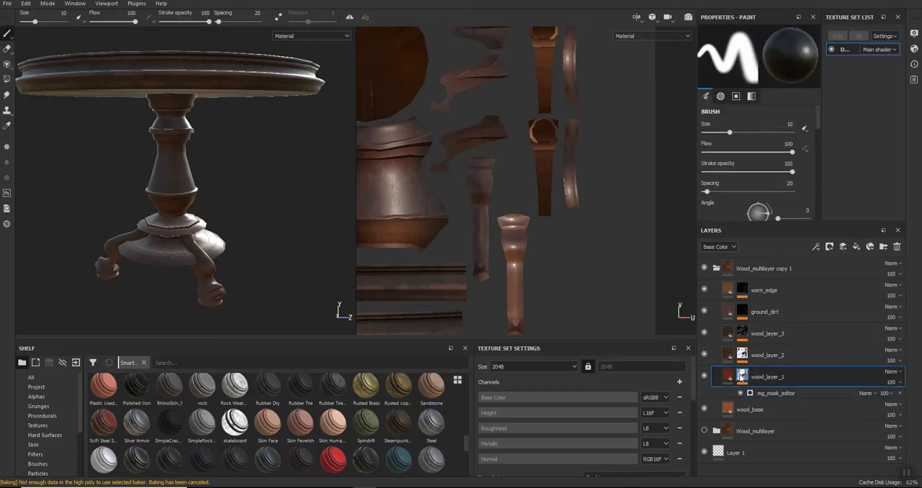
pyautogui.click(810, 210)
pyautogui.write('90')
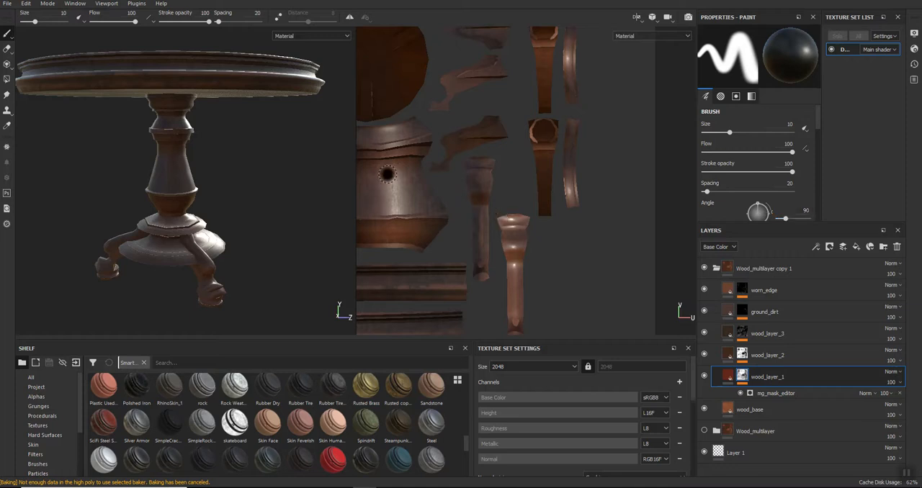
# - Set the fill rotation of wood_layer_1 in the copied folder to 0
pyautogui.click(729, 376)
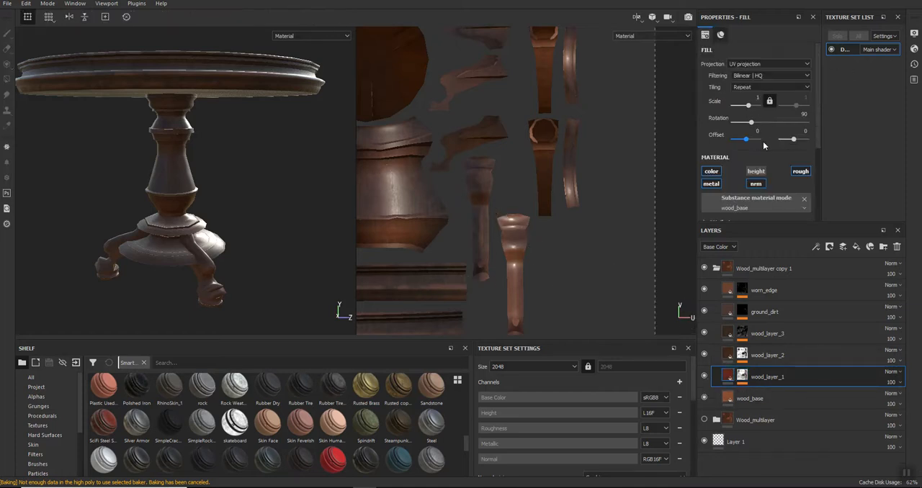
pyautogui.write('0')
pyautogui.press('Return')
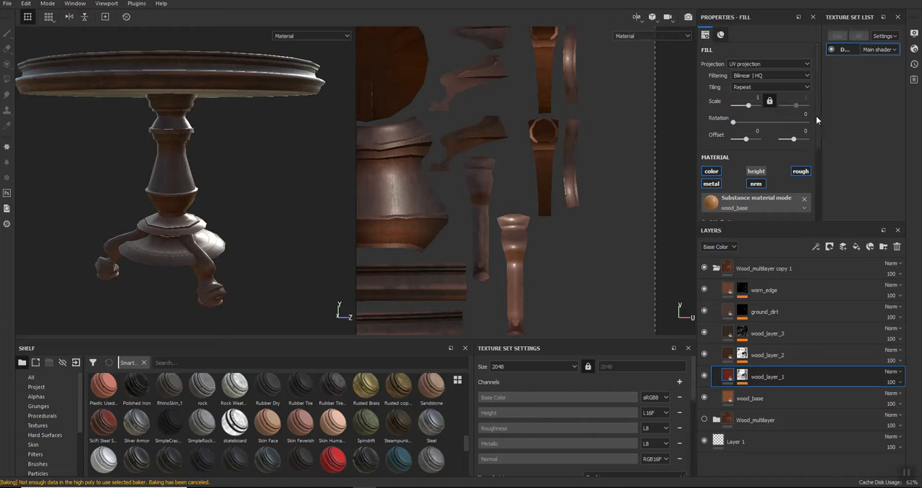
# - Match the fill rotation of wood_layer_2 and wood_layer_3 to wood_layer_1, and check the rotation of ground_dirt and worn_edge
pyautogui.click(728, 354)
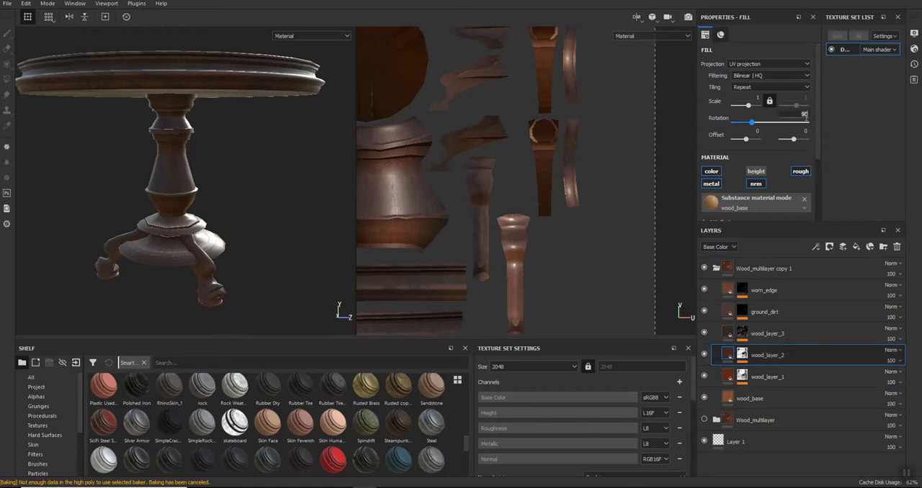
pyautogui.click(728, 333)
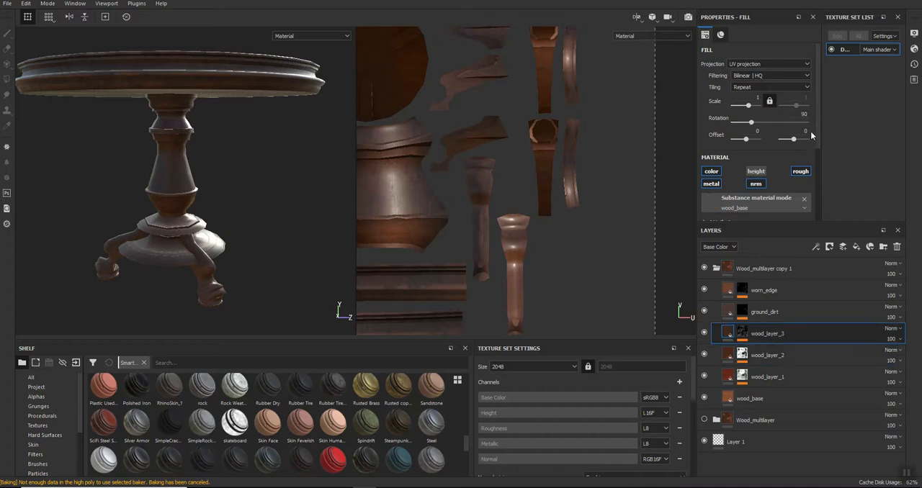
pyautogui.click(726, 312)
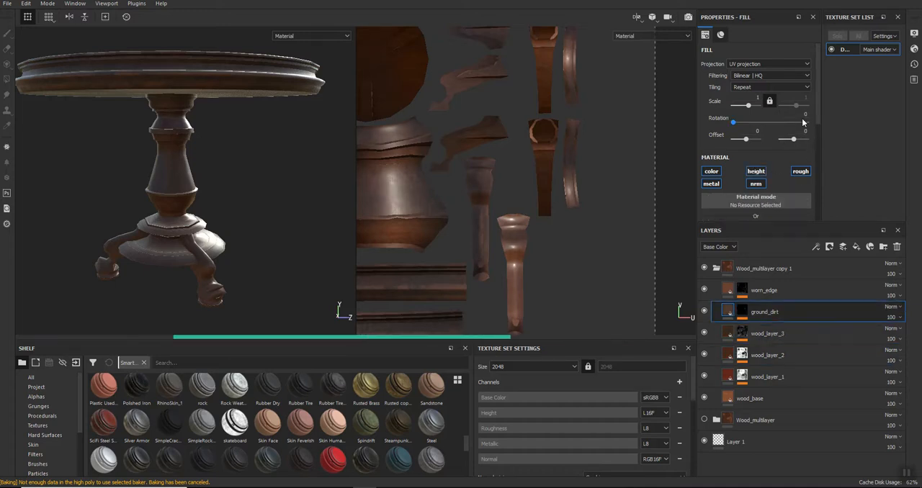
pyautogui.click(727, 290)
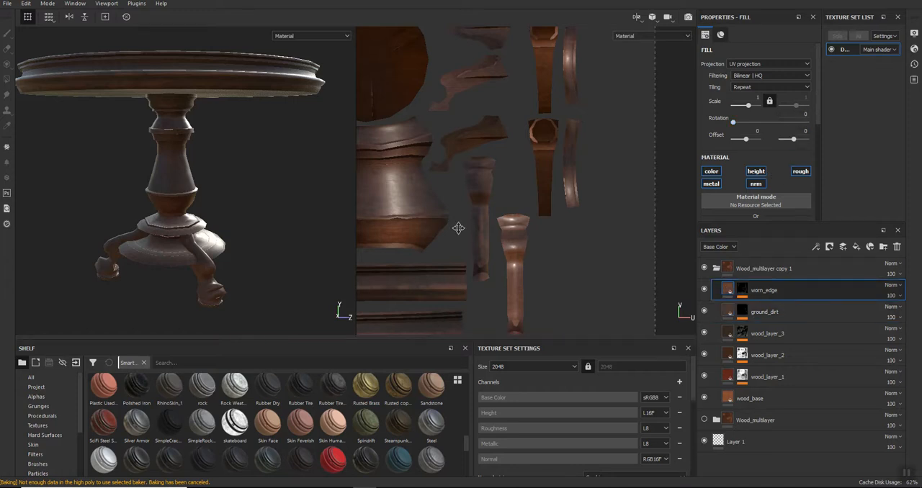
pyautogui.scroll(5, 426, 291)
pyautogui.scroll(-5, 445, 285)
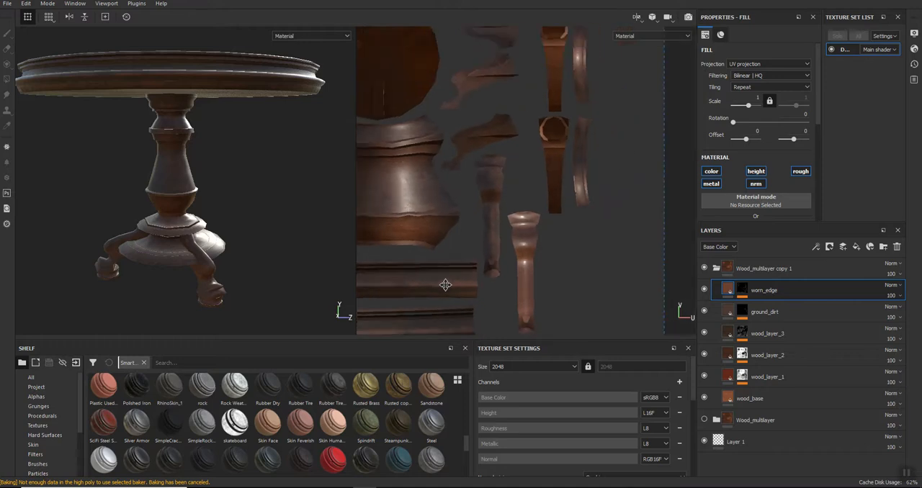
# - Add a black mask to the collapsed Wood_multilayer copy 1 folder and widen the UV view
pyautogui.click(733, 269)
pyautogui.click(717, 269)
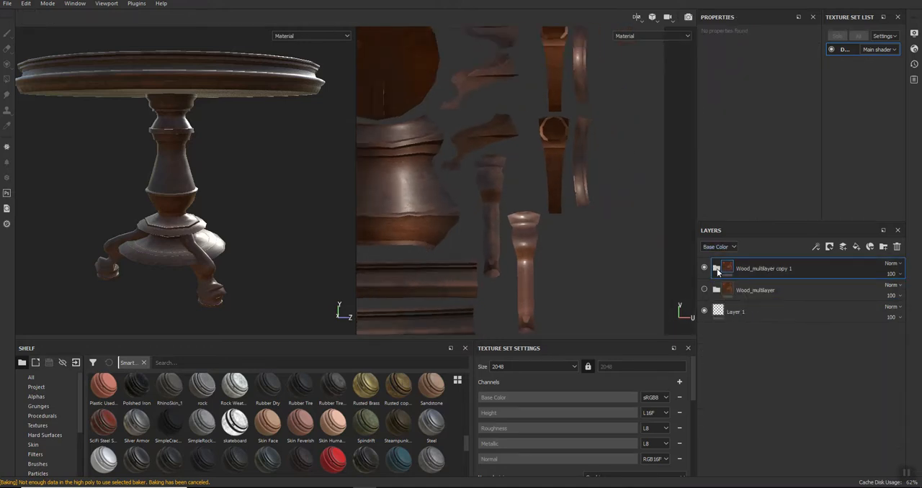
pyautogui.scroll(5, 473, 255)
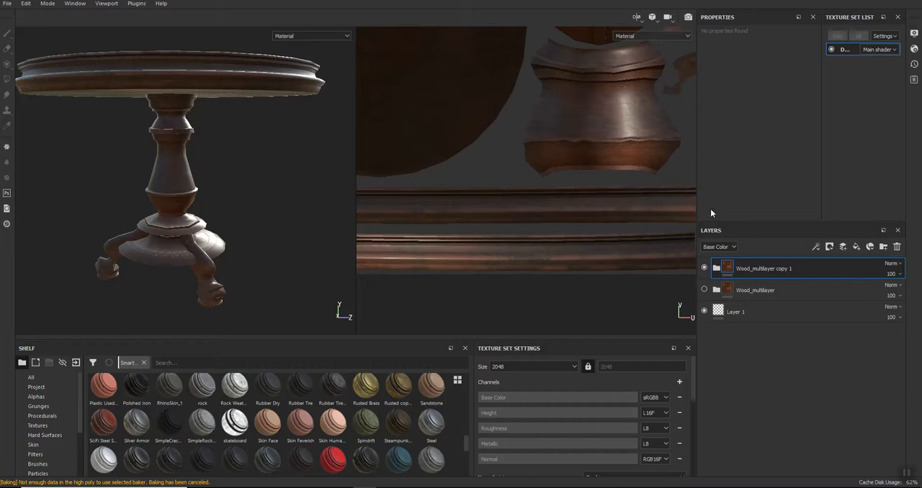
pyautogui.rightClick(811, 266)
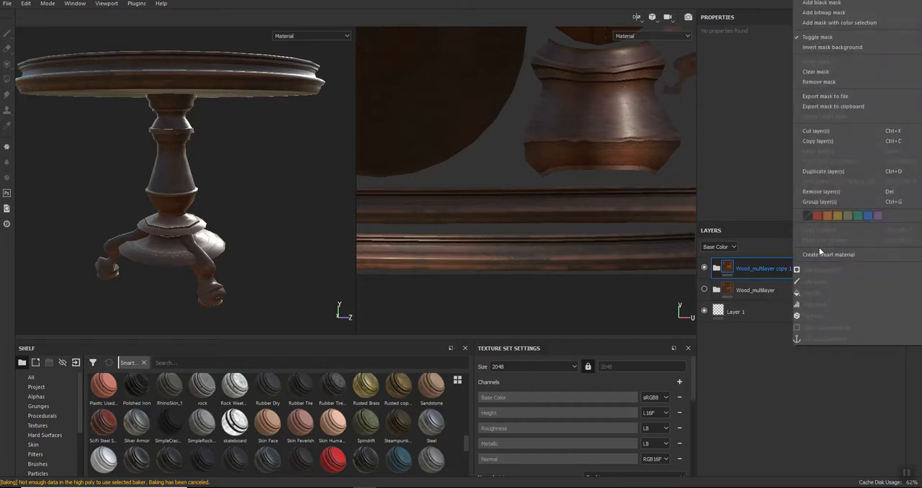
pyautogui.click(835, 3)
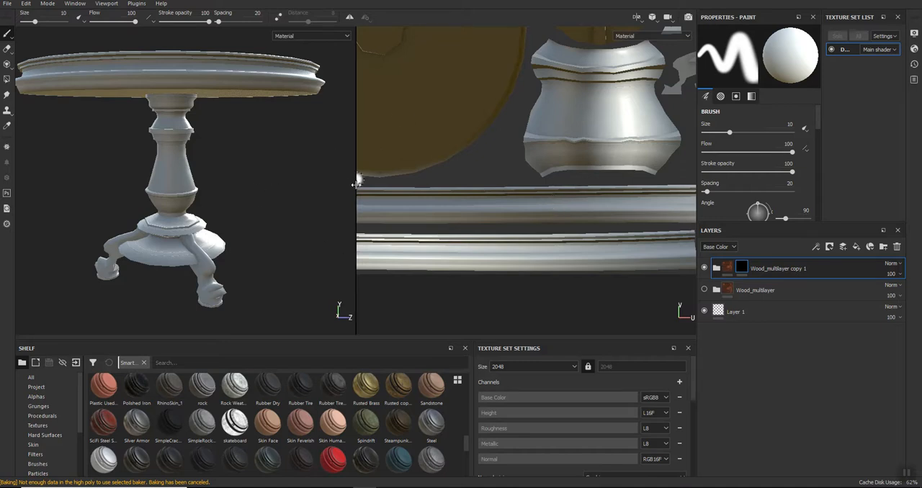
pyautogui.moveTo(356, 181); pyautogui.dragTo(219, 181)
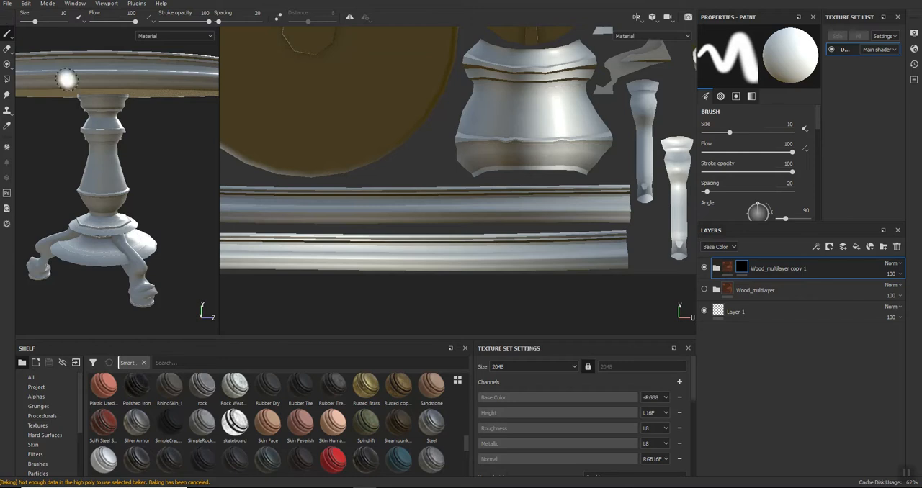
pyautogui.moveTo(397, 199); pyautogui.dragTo(339, 215)
pyautogui.moveTo(416, 230)
pyautogui.mouseDown()
pyautogui.moveTo(298, 254)
pyautogui.moveTo(601, 247)
pyautogui.moveTo(408, 243)
pyautogui.mouseUp()
pyautogui.moveTo(431, 143); pyautogui.dragTo(424, 243, button='middle')
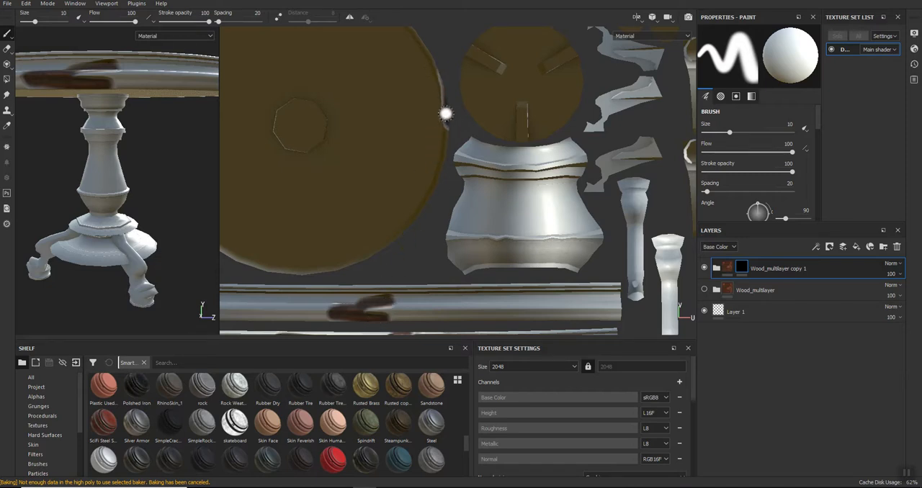
pyautogui.hotkey('ctrl', 'z')
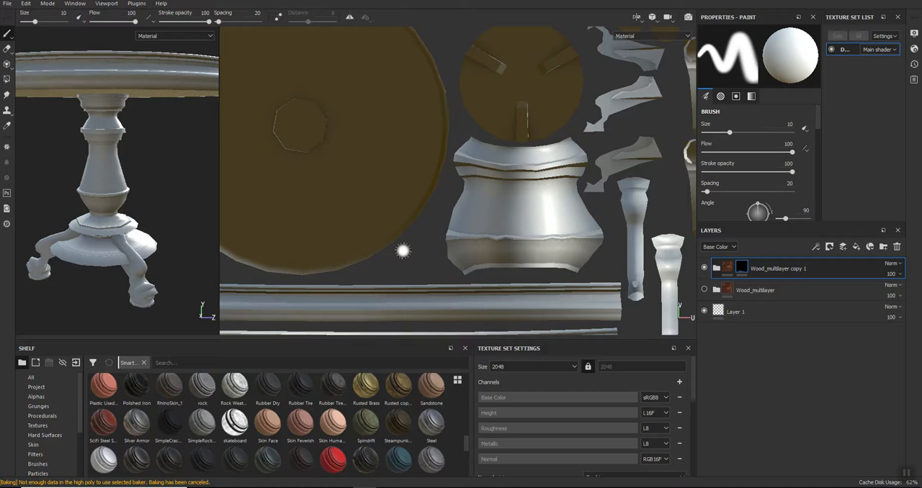
# - Reveal the wood on the two long tabletop rim strips of the UV layout in the folder's mask, using Polygon Fill
pyautogui.click(6, 80)
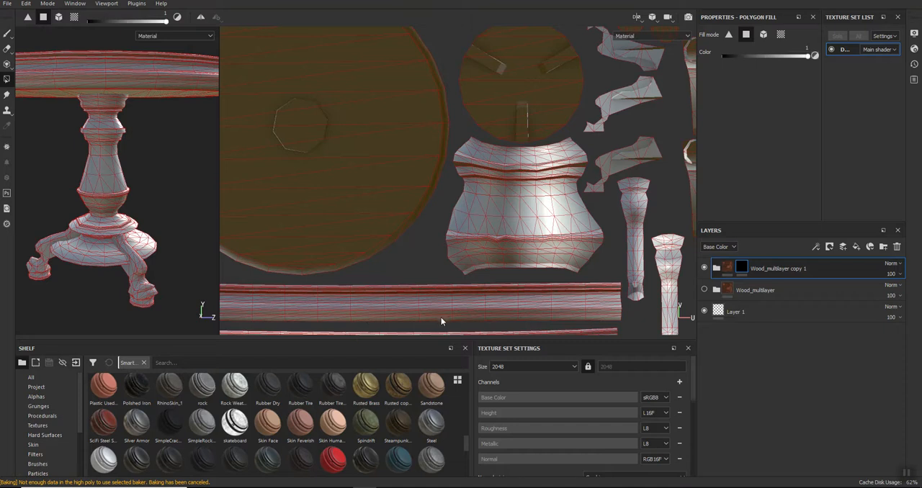
pyautogui.moveTo(440, 322); pyautogui.dragTo(351, 285)
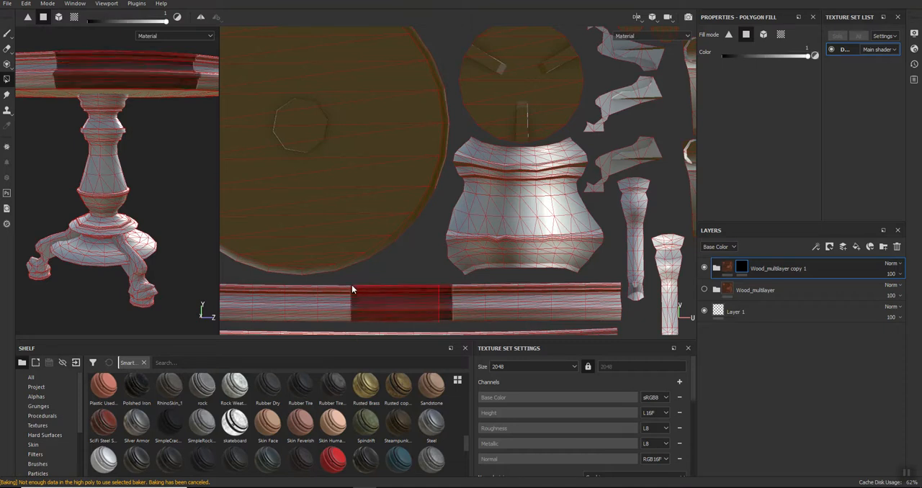
pyautogui.moveTo(380, 300); pyautogui.dragTo(594, 245, button='middle')
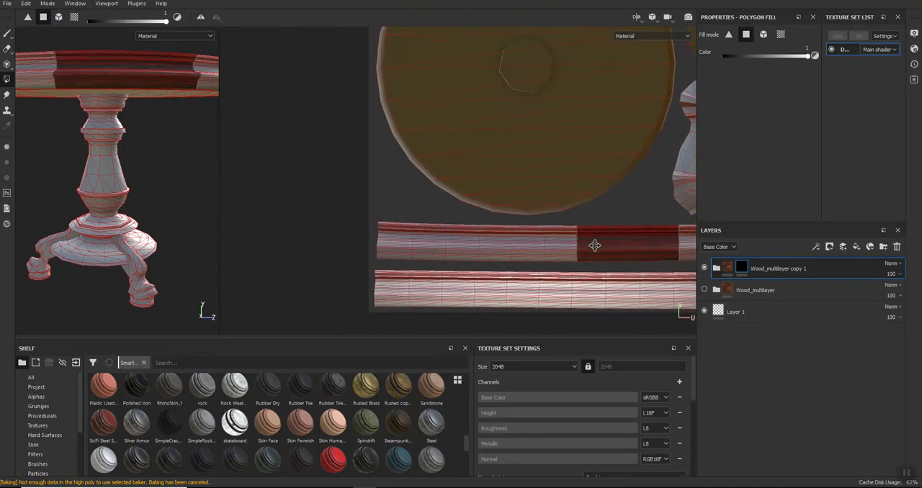
pyautogui.moveTo(579, 262); pyautogui.dragTo(380, 227)
pyautogui.moveTo(368, 262); pyautogui.dragTo(643, 306)
pyautogui.moveTo(653, 294); pyautogui.dragTo(317, 264, button='middle')
# - Polygon-fill the leg-side UV island just above the narrow vertical leg pieces in the folder's mask
pyautogui.moveTo(508, 266); pyautogui.dragTo(511, 199)
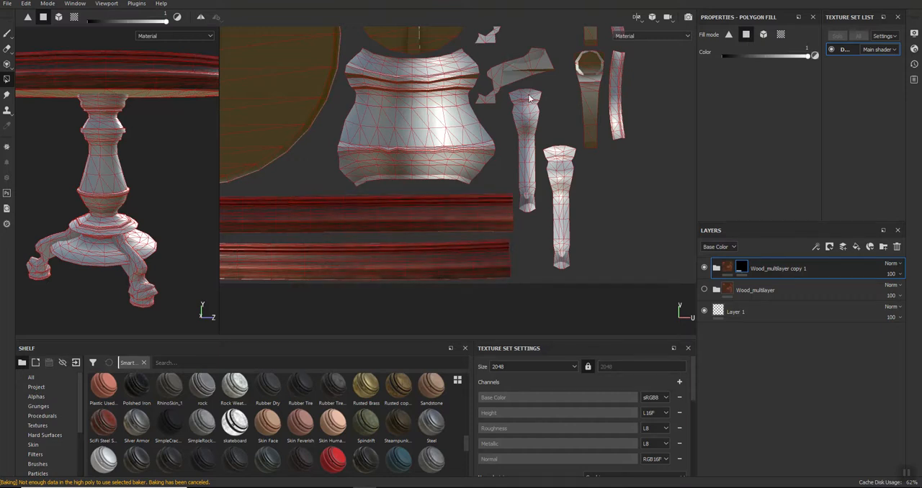
pyautogui.scroll(8, 523, 124)
pyautogui.moveTo(589, 109); pyautogui.dragTo(444, 203)
pyautogui.keyDown('alt'); pyautogui.moveTo(439, 156); pyautogui.dragTo(411, 179); pyautogui.keyUp('alt')
pyautogui.moveTo(429, 151); pyautogui.dragTo(342, 247)
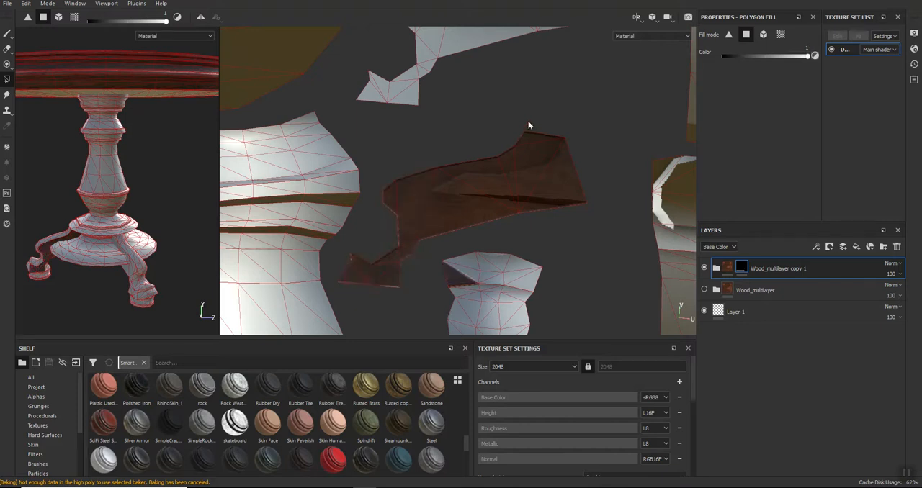
# - Undo the last fills on the foot end of that leg-side island and refill its faces
pyautogui.hotkey('ctrl', 'z')
pyautogui.hotkey('ctrl', 'z')
pyautogui.hotkey('ctrl', 'z')
pyautogui.hotkey('ctrl', 'z')
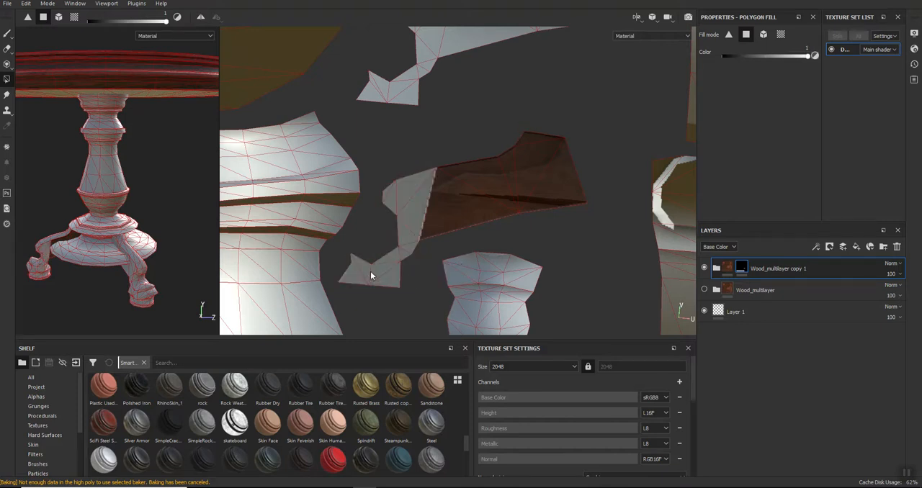
pyautogui.click(353, 264)
pyautogui.click(386, 274)
pyautogui.click(412, 230)
pyautogui.click(407, 252)
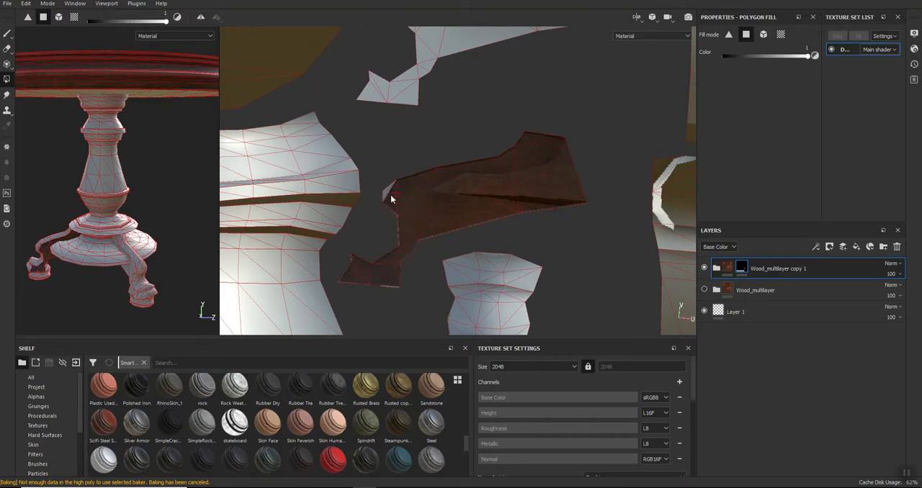
# - Polygon-fill the next leg-side UV island above the finished one, including its narrow foot end
pyautogui.keyDown('alt'); pyautogui.moveTo(451, 103); pyautogui.dragTo(477, 127); pyautogui.keyUp('alt')
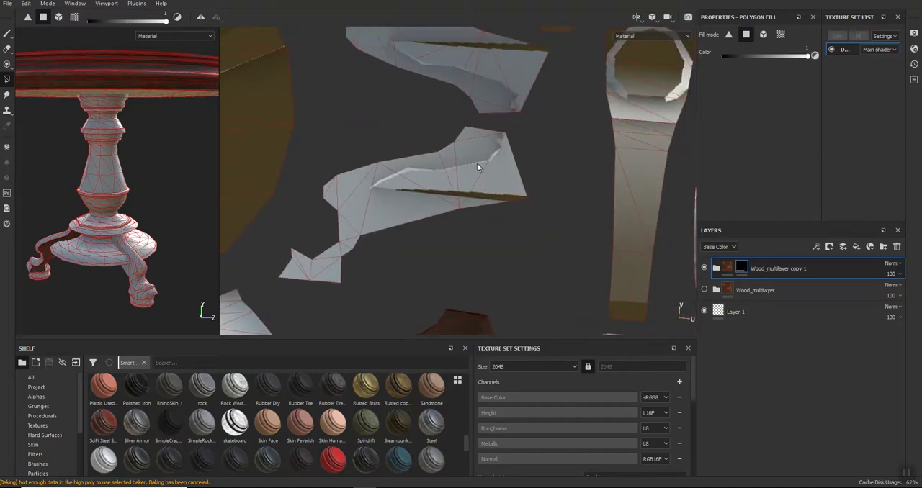
pyautogui.click(472, 143)
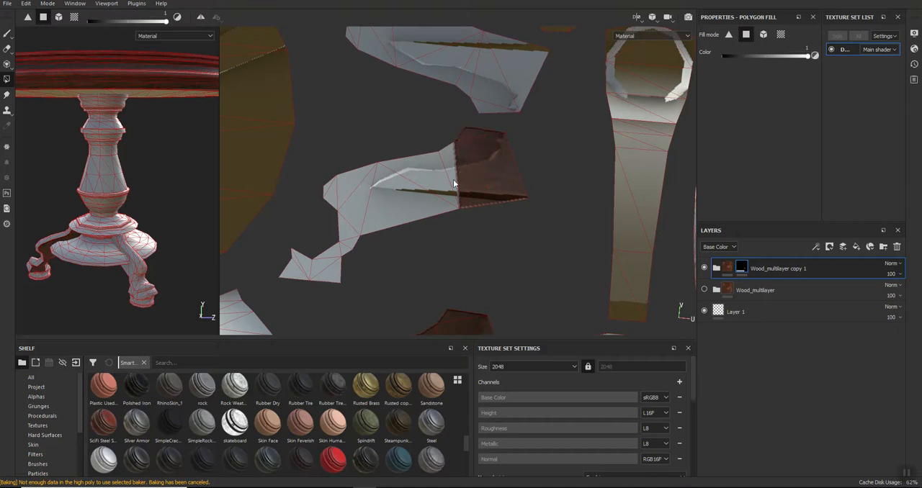
pyautogui.moveTo(462, 182); pyautogui.dragTo(350, 185)
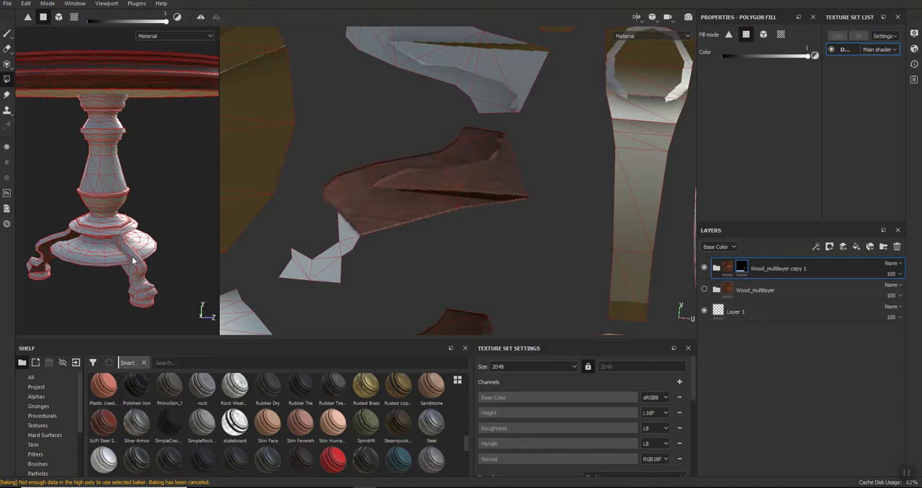
pyautogui.click(347, 234)
pyautogui.click(328, 265)
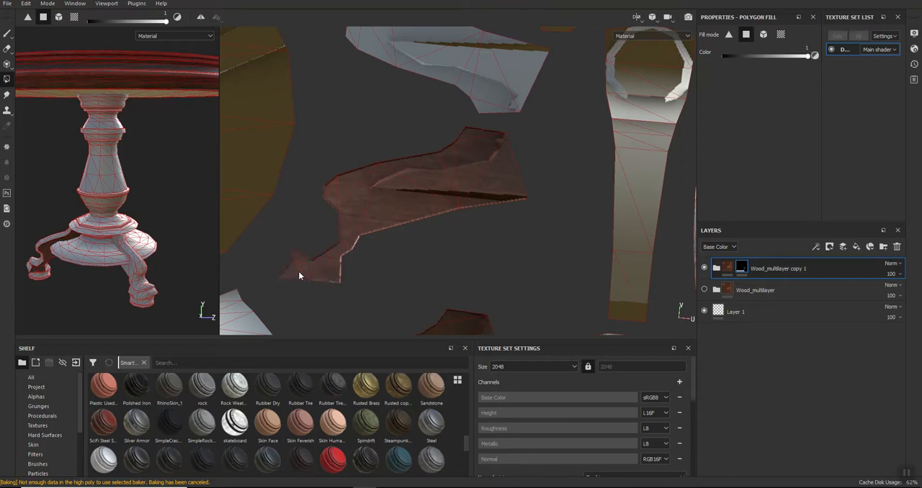
# - Polygon-fill the flipped leg-side UV island beside the small round caps, from its foot to its wide end
pyautogui.moveTo(488, 118); pyautogui.dragTo(426, 253, button='middle')
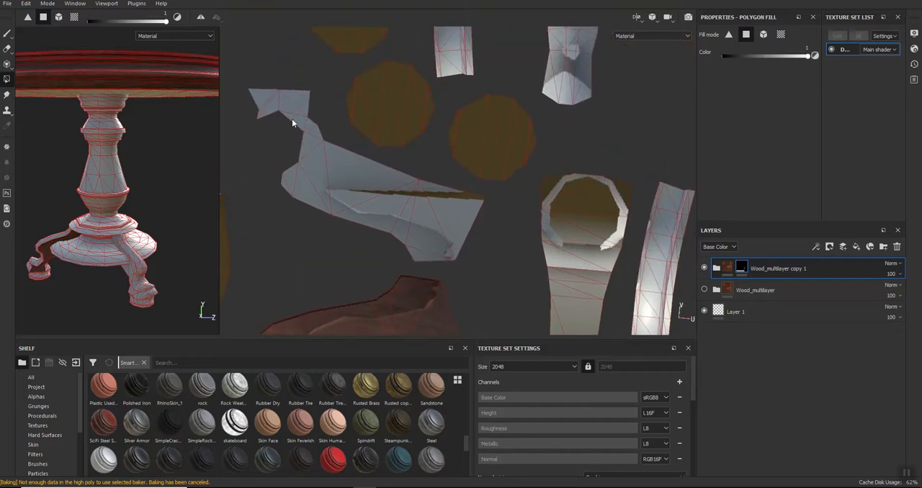
pyautogui.click(271, 99)
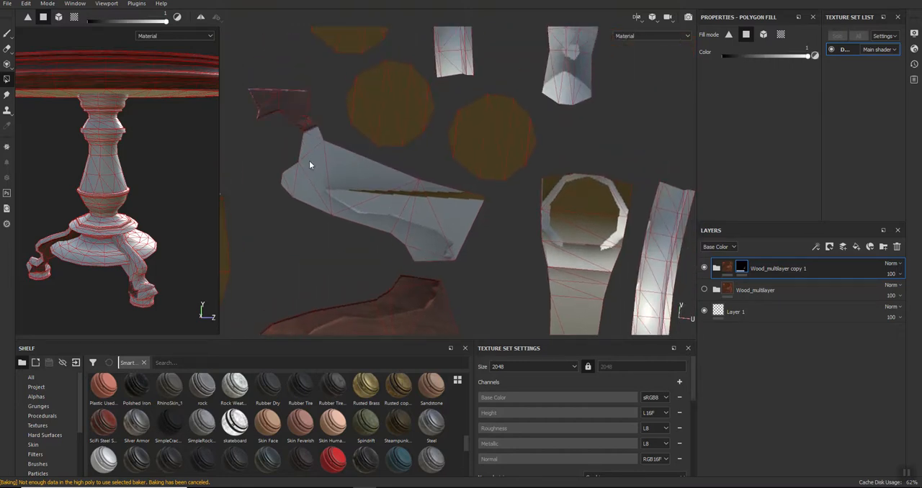
pyautogui.click(301, 188)
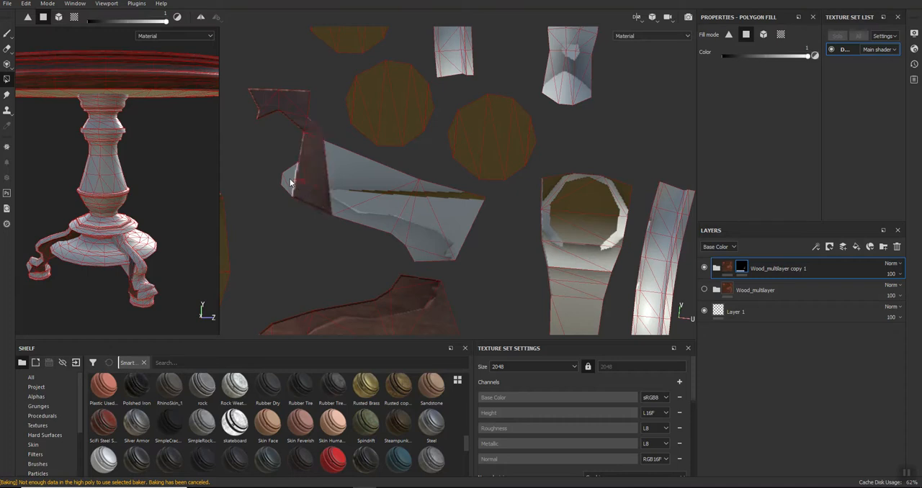
pyautogui.moveTo(358, 191); pyautogui.dragTo(449, 221)
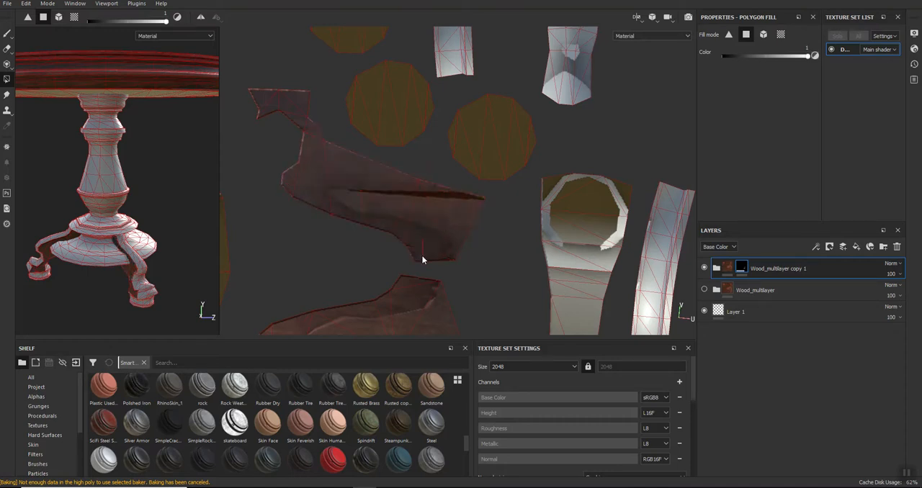
# - Polygon-fill the long curved moulding strip above the half-ring island in the folder's mask, including both ends
pyautogui.keyDown('alt'); pyautogui.moveTo(393, 126); pyautogui.dragTo(487, 336, button='middle'); pyautogui.keyUp('alt')
pyautogui.keyDown('alt'); pyautogui.moveTo(371, 102); pyautogui.dragTo(442, 165, button='middle'); pyautogui.keyUp('alt')
pyautogui.scroll(-5, 441, 167)
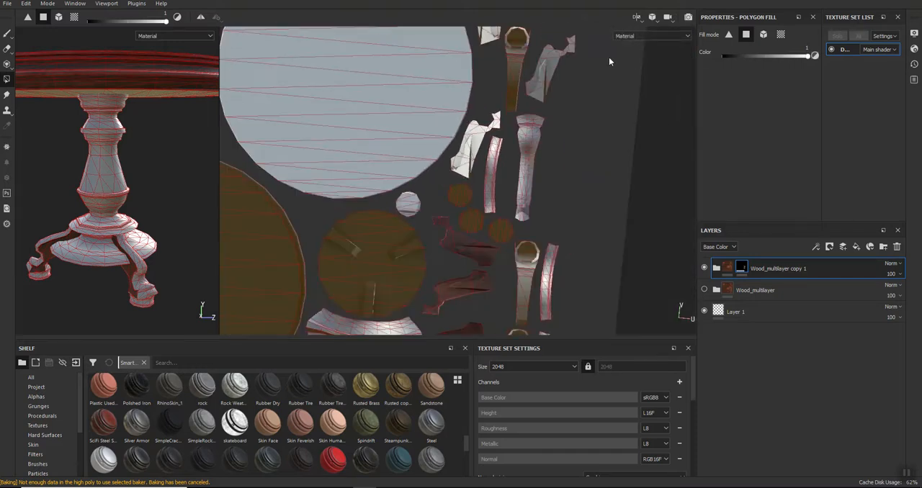
pyautogui.keyDown('alt'); pyautogui.moveTo(605, 73); pyautogui.dragTo(584, 261, button='middle'); pyautogui.keyUp('alt')
pyautogui.keyDown('alt'); pyautogui.moveTo(370, 216); pyautogui.dragTo(634, 219, button='middle'); pyautogui.keyUp('alt')
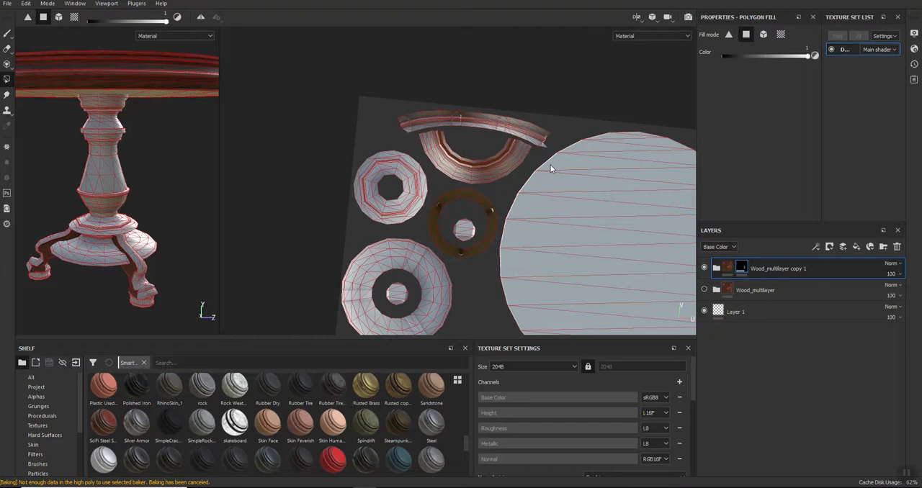
pyautogui.scroll(4, 462, 125)
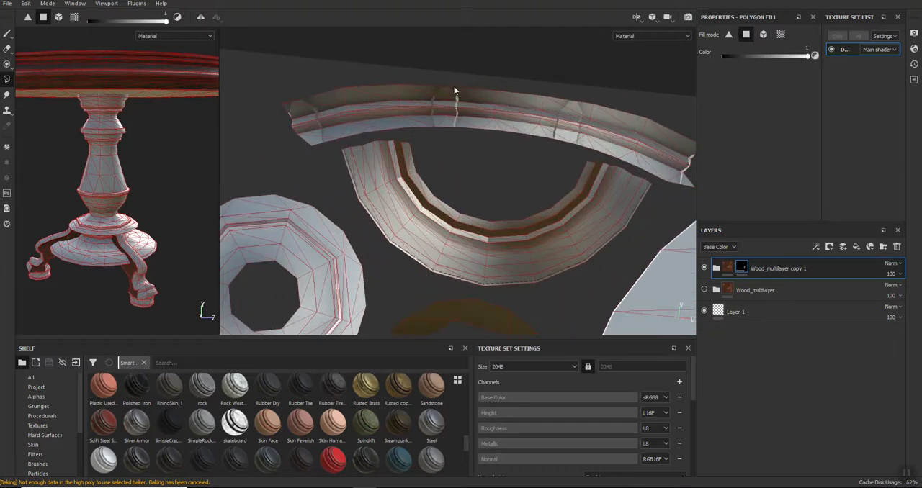
pyautogui.moveTo(446, 88)
pyautogui.mouseDown()
pyautogui.moveTo(590, 115)
pyautogui.moveTo(590, 134)
pyautogui.mouseUp()
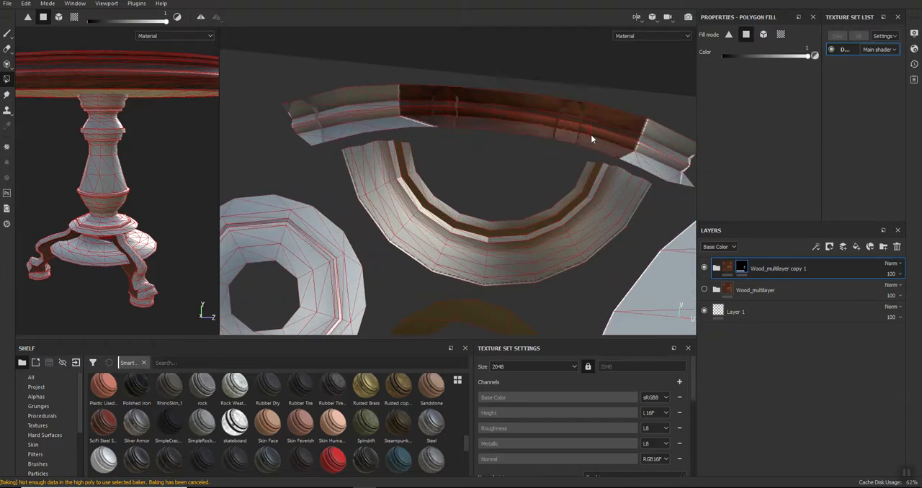
pyautogui.click(301, 131)
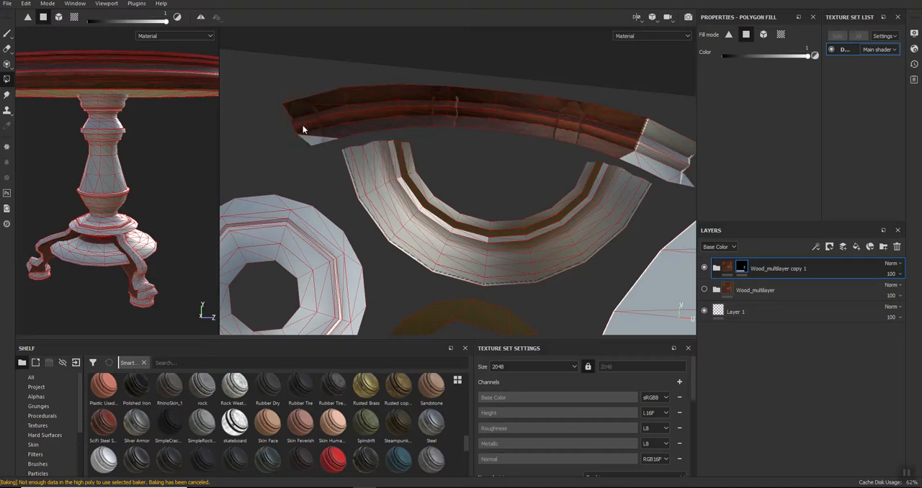
pyautogui.keyDown('alt'); pyautogui.moveTo(654, 172); pyautogui.dragTo(415, 146, button='middle'); pyautogui.keyUp('alt')
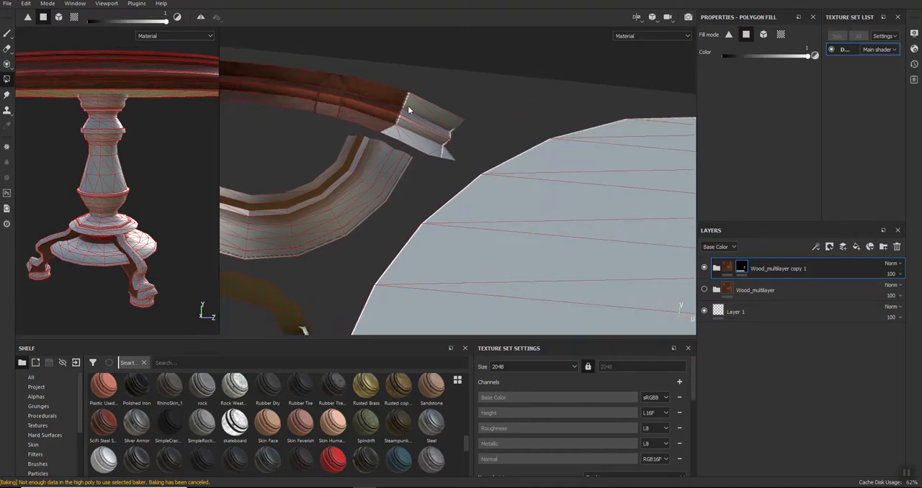
pyautogui.click(423, 121)
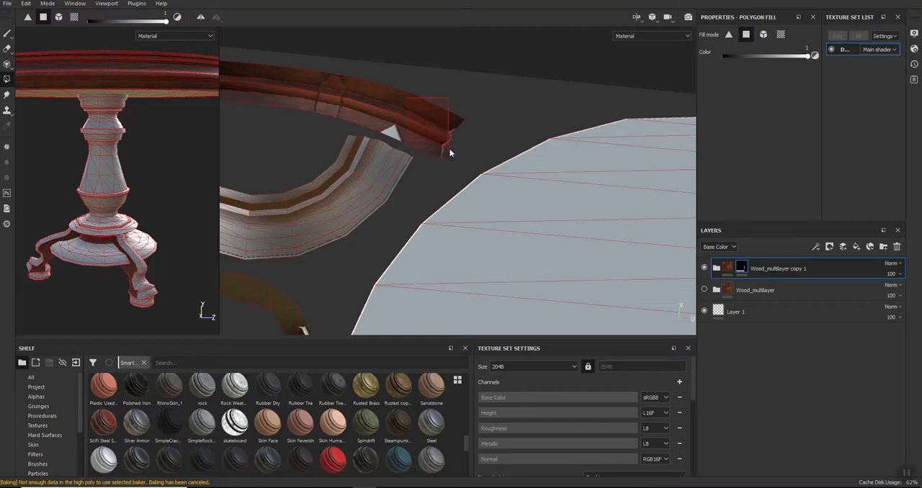
pyautogui.keyDown('alt'); pyautogui.moveTo(341, 198); pyautogui.dragTo(496, 228, button='middle'); pyautogui.keyUp('alt')
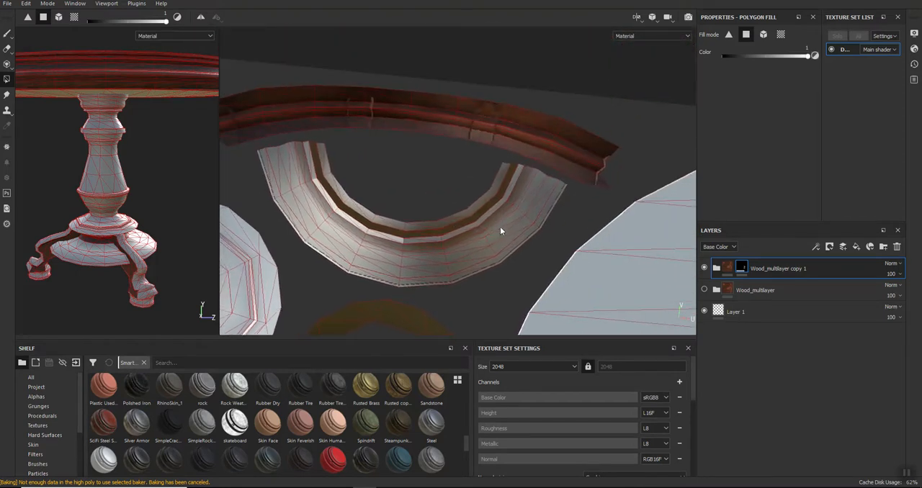
# - Polygon-fill the main body of the column's vase-shaped UV island in the mask of Wood_multilayer copy 1
pyautogui.moveTo(636, 108)
pyautogui.keyDown('alt'); pyautogui.mouseDown()
pyautogui.moveTo(608, 99)
pyautogui.moveTo(628, 108)
pyautogui.mouseUp(); pyautogui.keyUp('alt')
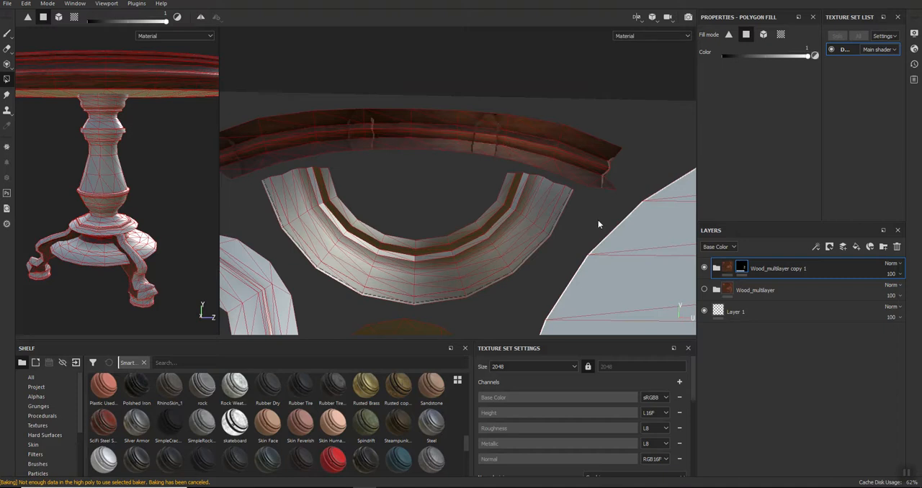
pyautogui.keyDown('alt'); pyautogui.moveTo(598, 220); pyautogui.dragTo(549, 74, button='middle'); pyautogui.keyUp('alt')
pyautogui.scroll(3, 452, 219)
pyautogui.scroll(-10, 452, 219)
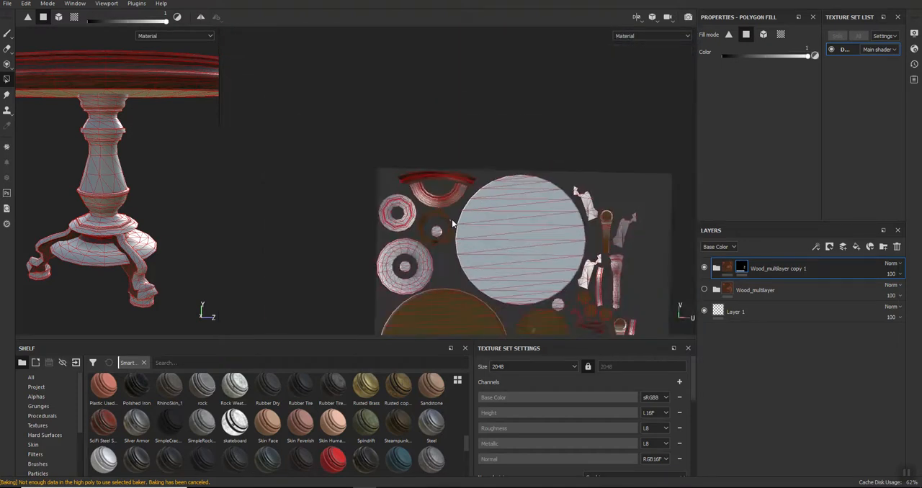
pyautogui.keyDown('alt'); pyautogui.moveTo(597, 286); pyautogui.dragTo(525, 135, button='middle'); pyautogui.keyUp('alt')
pyautogui.scroll(-4, 525, 249)
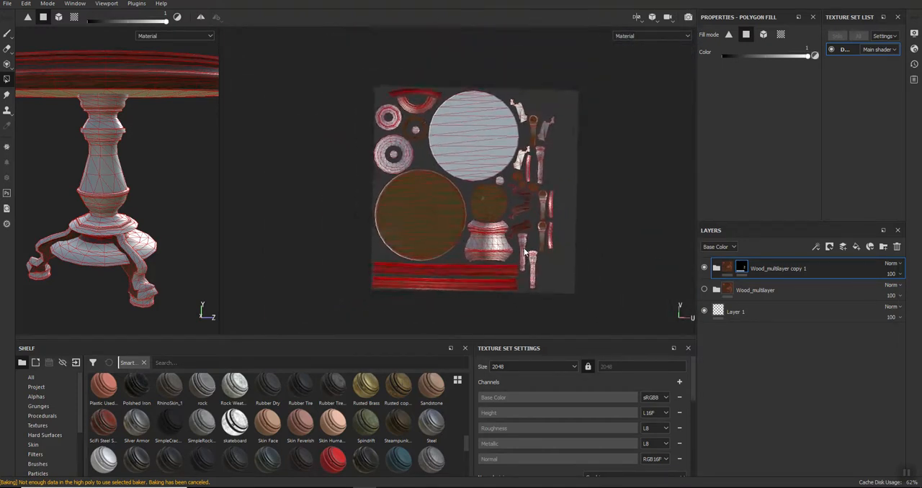
pyautogui.scroll(4, 525, 249)
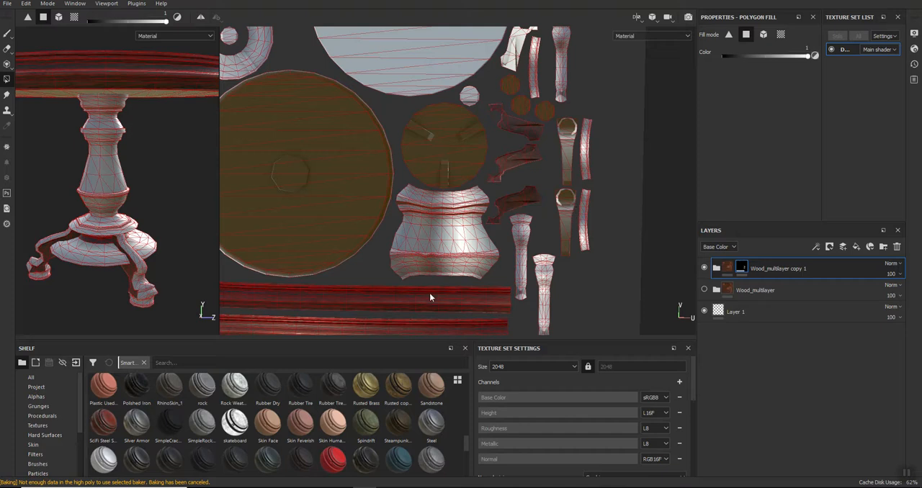
pyautogui.scroll(5, 417, 288)
pyautogui.moveTo(342, 278)
pyautogui.mouseDown()
pyautogui.moveTo(461, 188)
pyautogui.moveTo(544, 59)
pyautogui.moveTo(543, 68)
pyautogui.mouseUp()
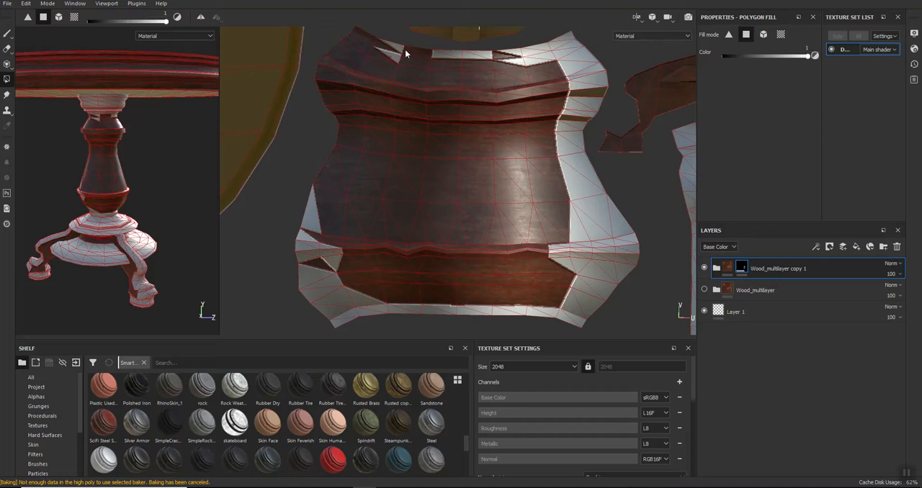
# - Polygon-fill the remaining unmasked faces along the upper edge of the column island, including its upper corner
pyautogui.click(490, 57)
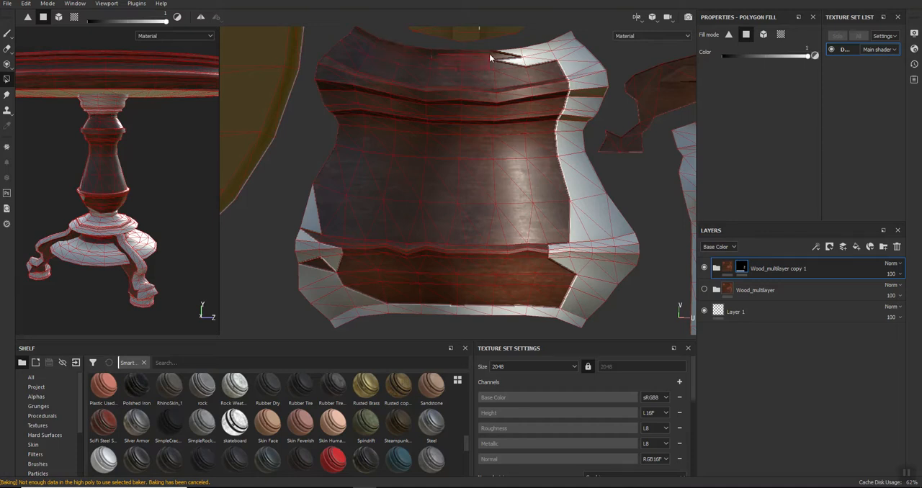
pyautogui.moveTo(522, 54); pyautogui.dragTo(554, 54)
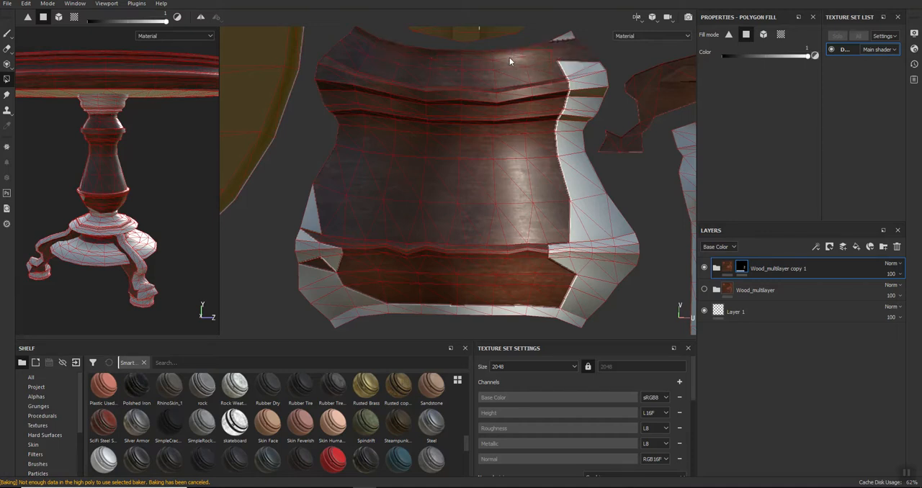
pyautogui.moveTo(565, 40); pyautogui.dragTo(499, 60, button='middle')
# - Polygon-fill the remaining side faces, lower corners and lower edge of the column island
pyautogui.moveTo(511, 100); pyautogui.dragTo(534, 195)
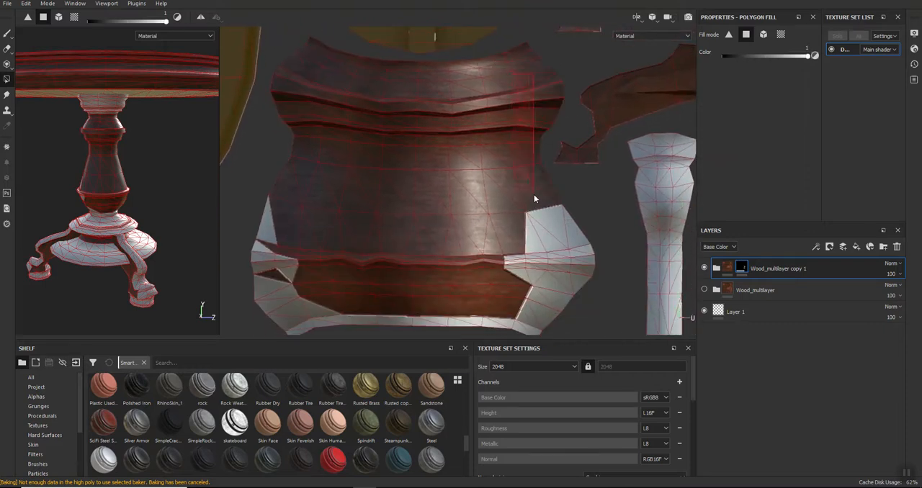
pyautogui.moveTo(534, 259); pyautogui.dragTo(573, 285)
pyautogui.moveTo(513, 293); pyautogui.dragTo(536, 321)
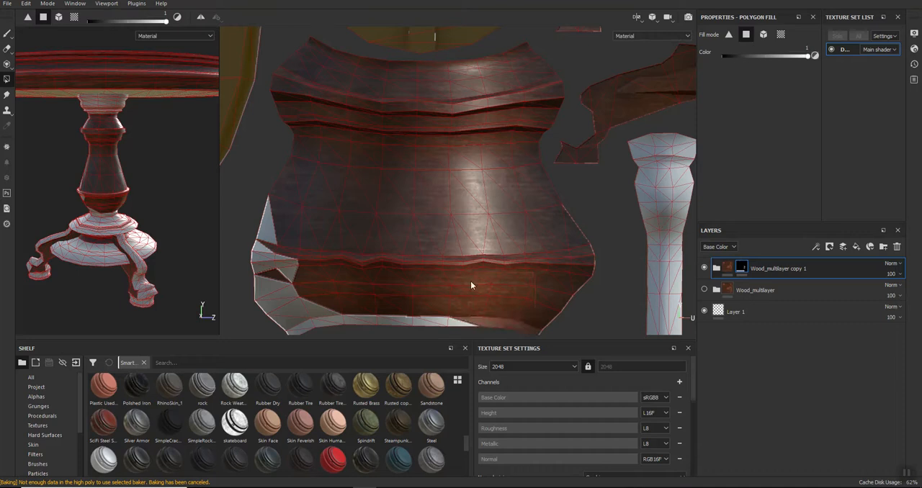
pyautogui.moveTo(300, 308)
pyautogui.mouseDown()
pyautogui.moveTo(294, 321)
pyautogui.moveTo(263, 225)
pyautogui.mouseUp()
pyautogui.moveTo(360, 261); pyautogui.dragTo(381, 191, button='middle')
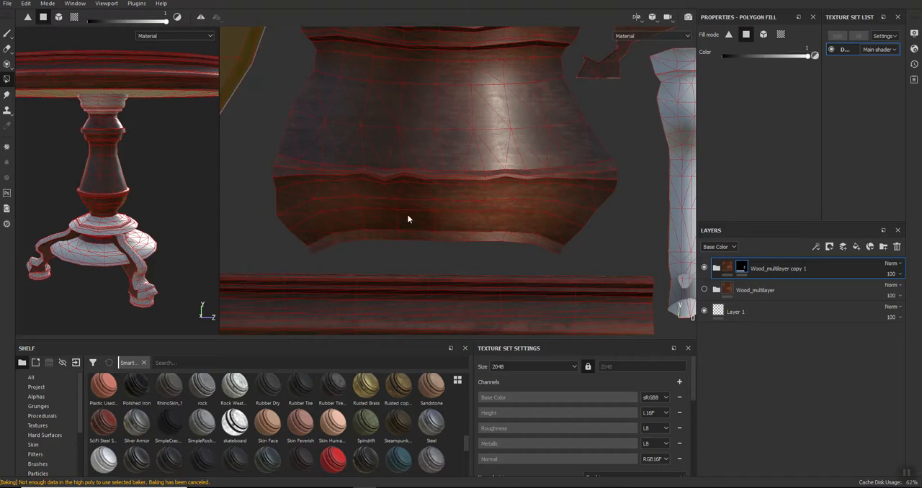
pyautogui.scroll(-5, 407, 216)
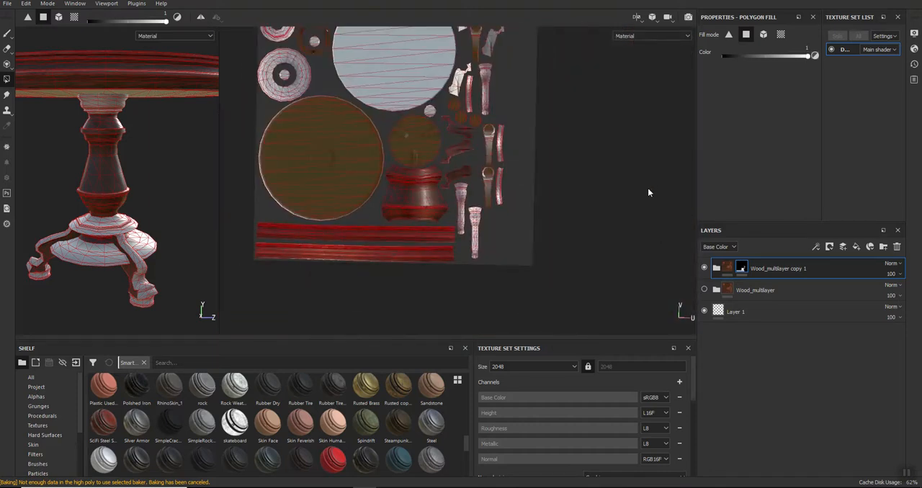
# - Switch to the Paint tool and copy the mask of the Wood_multilayer copy 1 folder
pyautogui.click(6, 36)
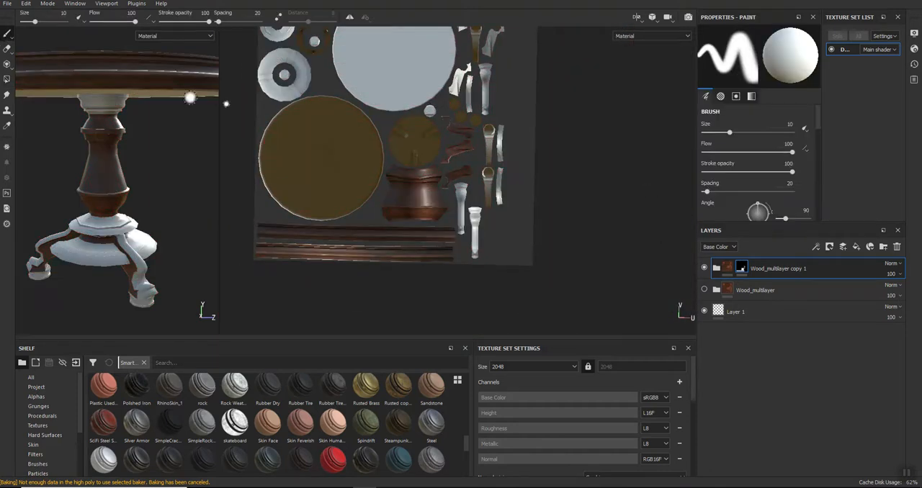
pyautogui.rightClick(743, 267)
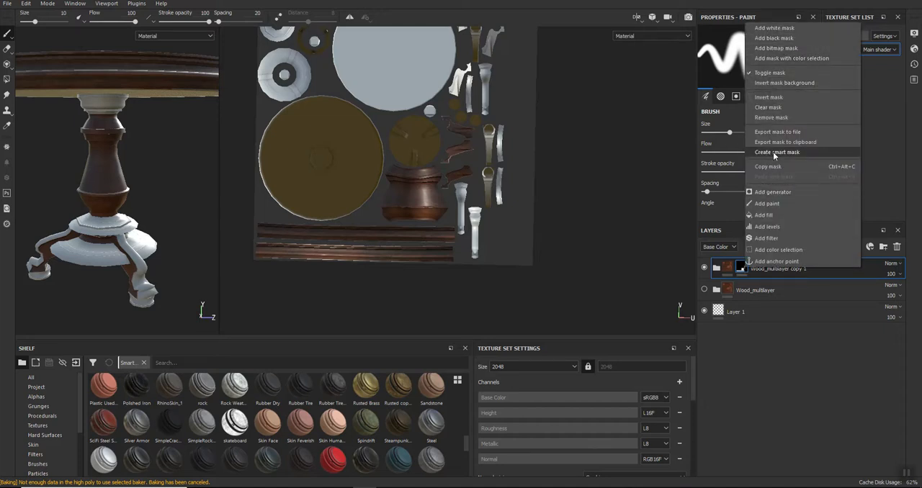
pyautogui.click(767, 167)
# - Make the original Wood_multilayer folder visible and add a black mask to it
pyautogui.click(814, 288)
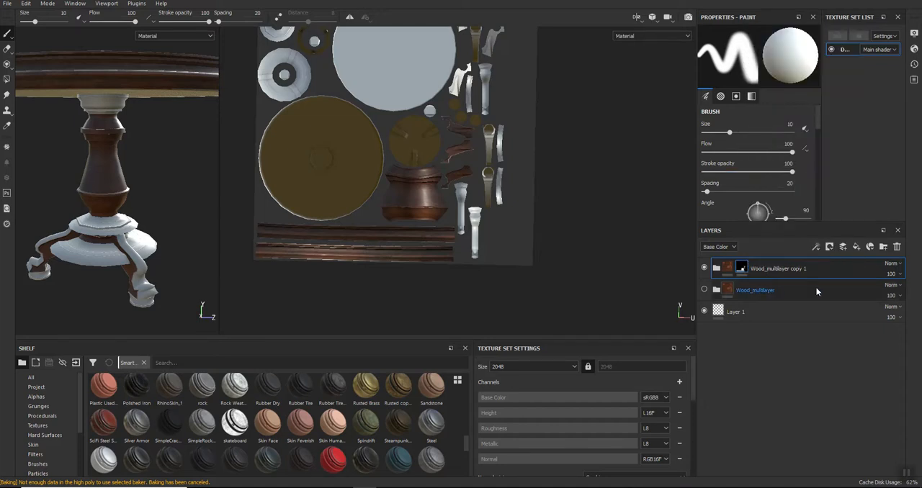
pyautogui.click(704, 289)
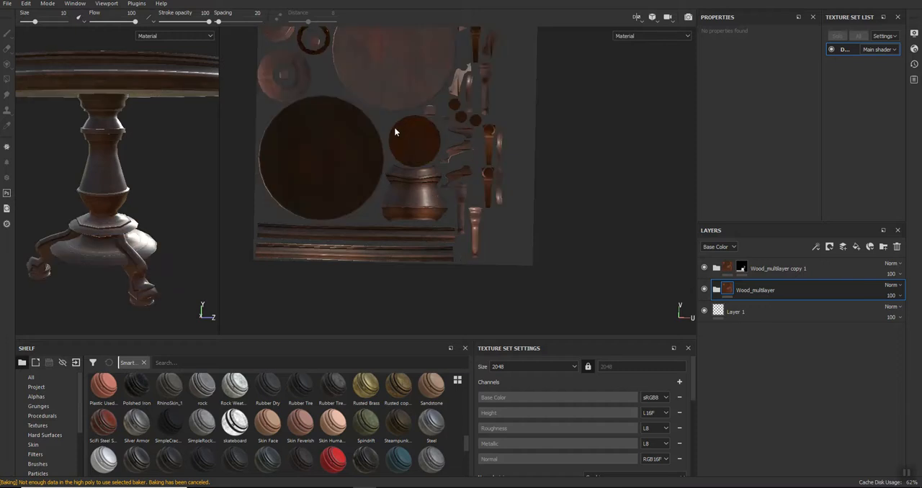
pyautogui.scroll(3, 404, 136)
pyautogui.rightClick(804, 285)
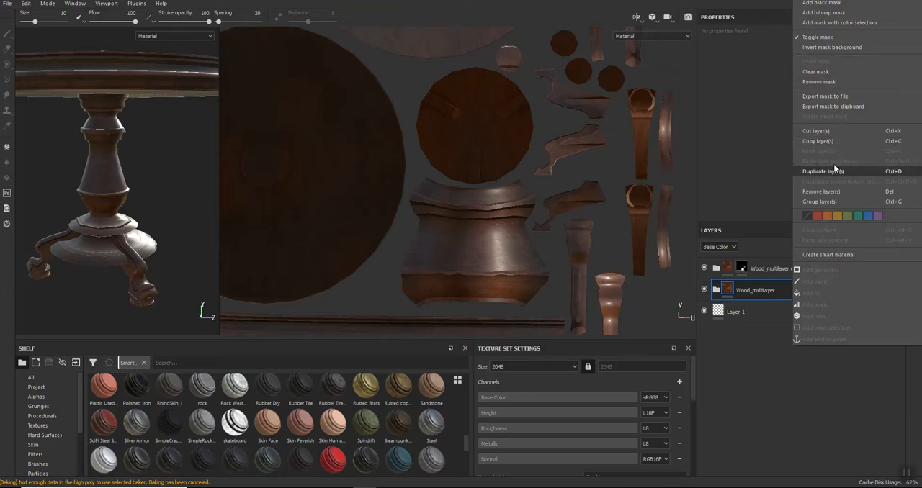
pyautogui.click(819, 3)
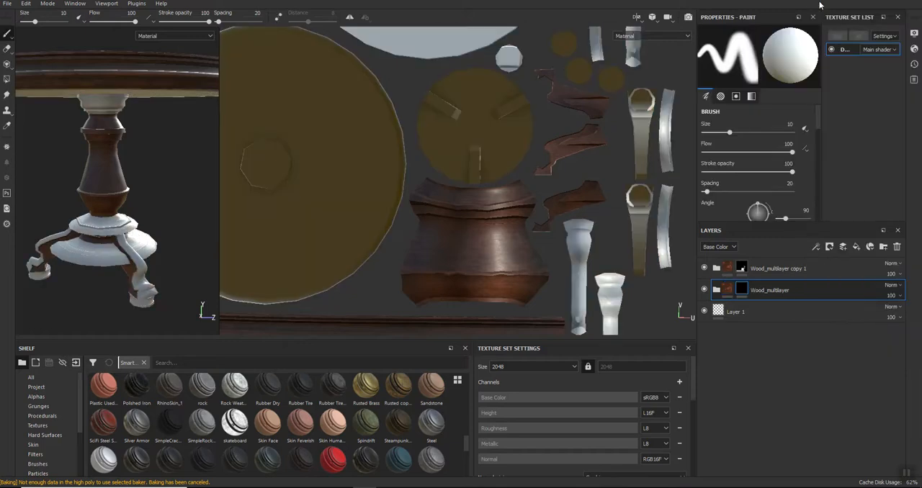
# - Paste the copied mask into the Wood_multilayer folder's mask and invert it with a Levels effect
pyautogui.rightClick(740, 289)
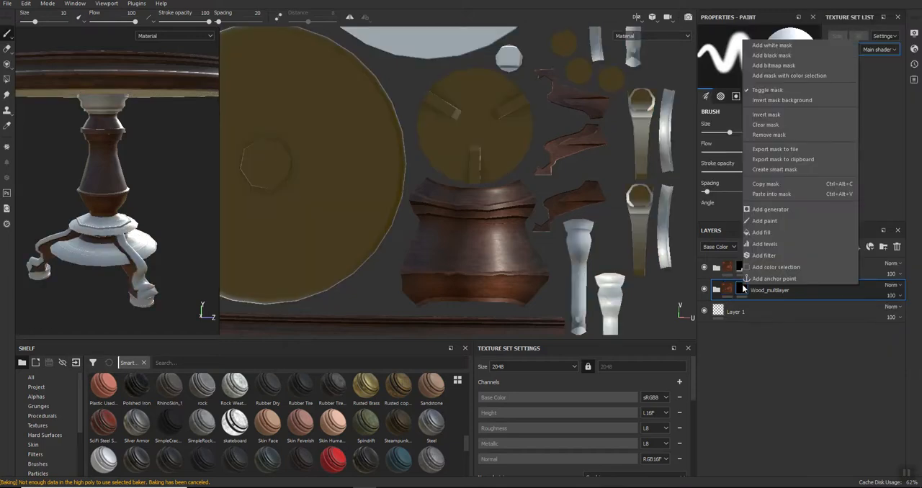
pyautogui.click(768, 193)
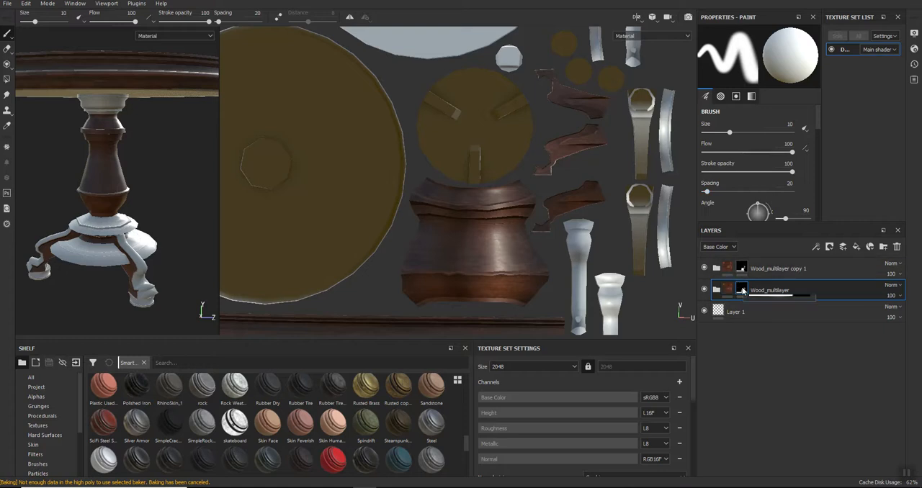
pyautogui.rightClick(742, 291)
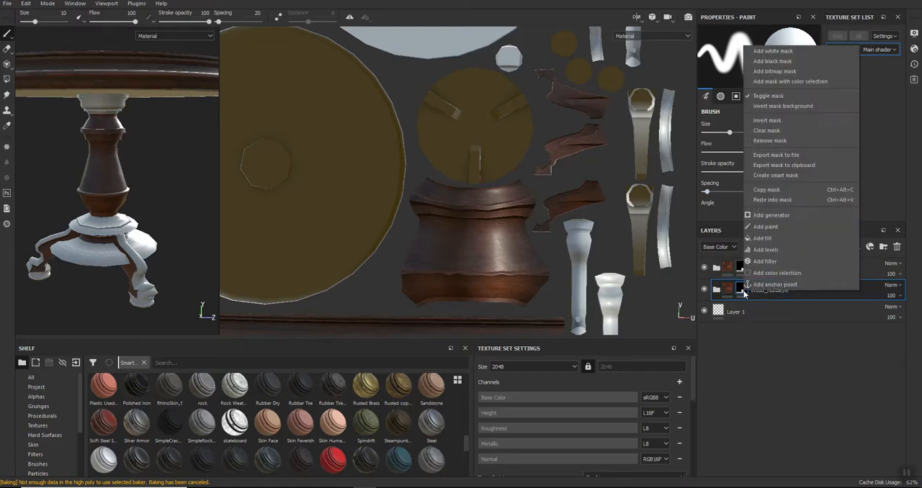
pyautogui.click(765, 249)
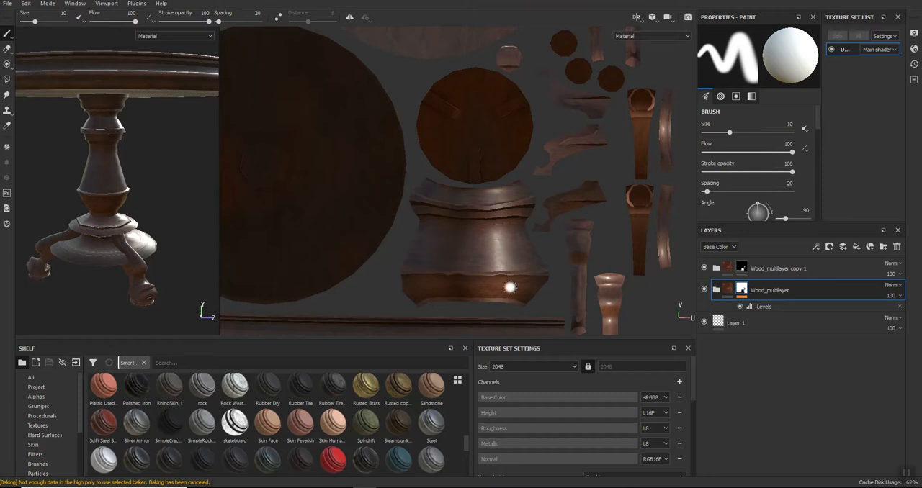
# - Examine the wood grain on the UV islands and the whole table from several sides in an enlarged 3D view
pyautogui.scroll(3, 629, 181)
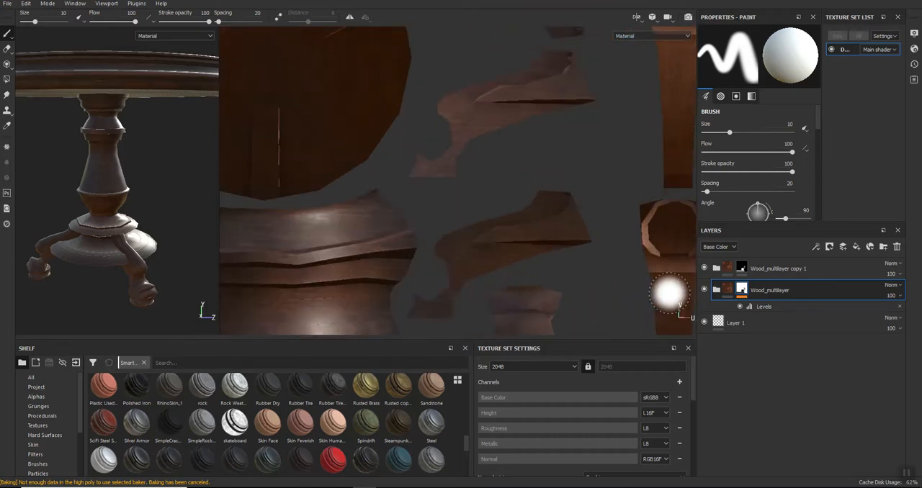
pyautogui.press('Tab')
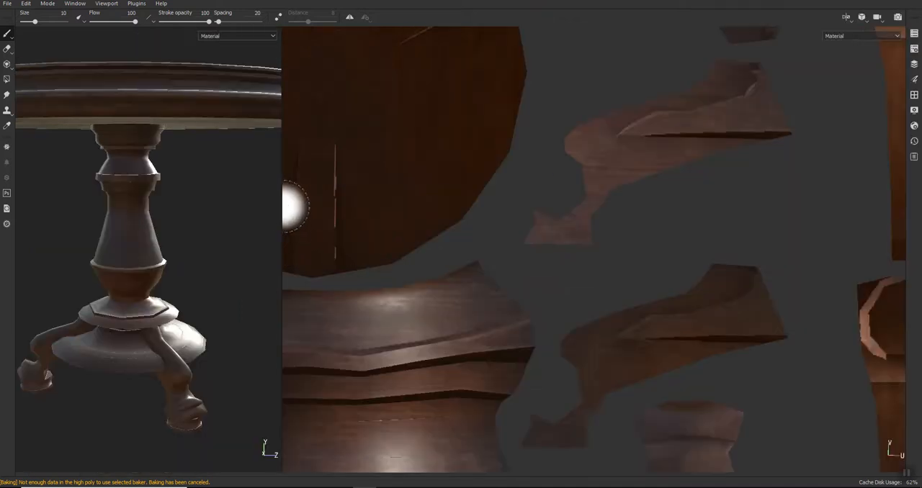
pyautogui.moveTo(280, 199); pyautogui.dragTo(679, 216)
pyautogui.keyDown('alt'); pyautogui.moveTo(154, 213); pyautogui.dragTo(249, 255); pyautogui.keyUp('alt')
pyautogui.scroll(-4, 249, 255)
pyautogui.keyDown('alt'); pyautogui.moveTo(144, 319); pyautogui.dragTo(191, 275); pyautogui.keyUp('alt')
pyautogui.keyDown('alt'); pyautogui.moveTo(472, 360); pyautogui.dragTo(303, 273); pyautogui.keyUp('alt')
pyautogui.keyDown('alt'); pyautogui.moveTo(302, 273); pyautogui.dragTo(548, 299, button='middle'); pyautogui.keyUp('alt')
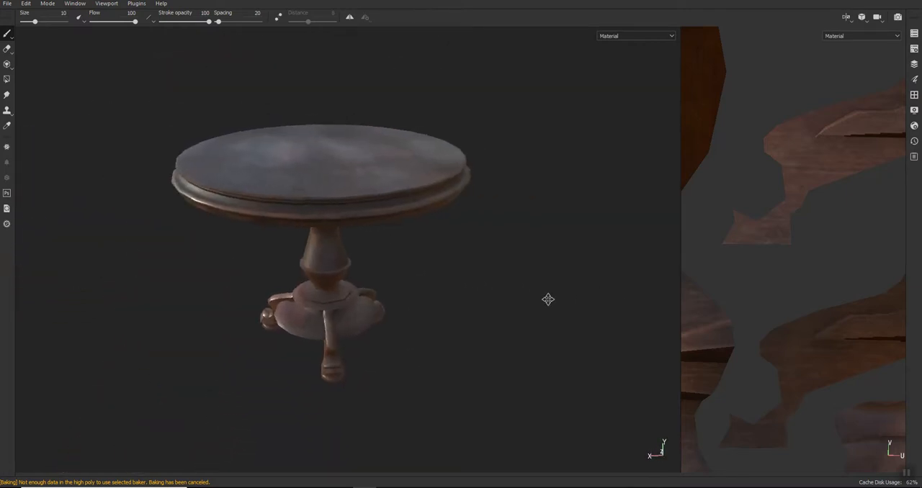
pyautogui.press('Tab')
pyautogui.scroll(3, 121, 204)
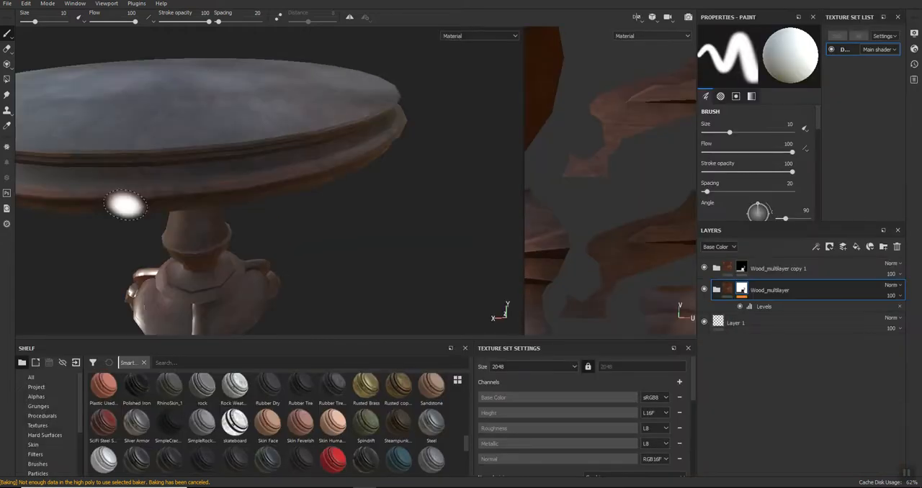
pyautogui.scroll(-3, 124, 204)
pyautogui.keyDown('alt'); pyautogui.moveTo(54, 284); pyautogui.dragTo(223, 282, button='middle'); pyautogui.keyUp('alt')
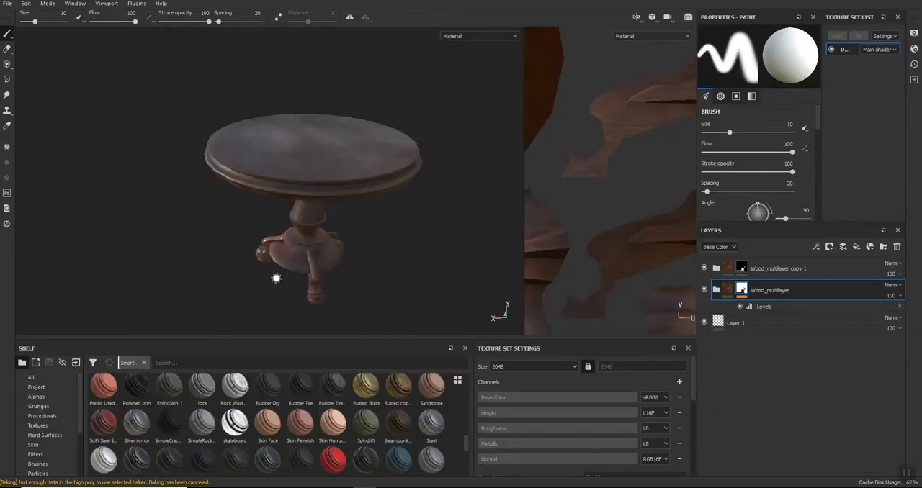
# - Export the textures to the Table folder on the Desktop with the Unreal Engine 4 (Packed) configuration
pyautogui.click(7, 4)
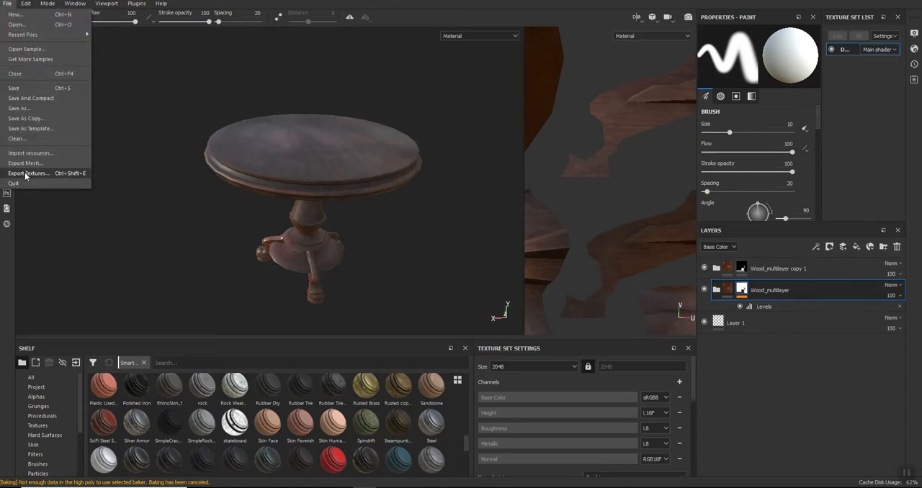
pyautogui.click(25, 174)
pyautogui.click(521, 98)
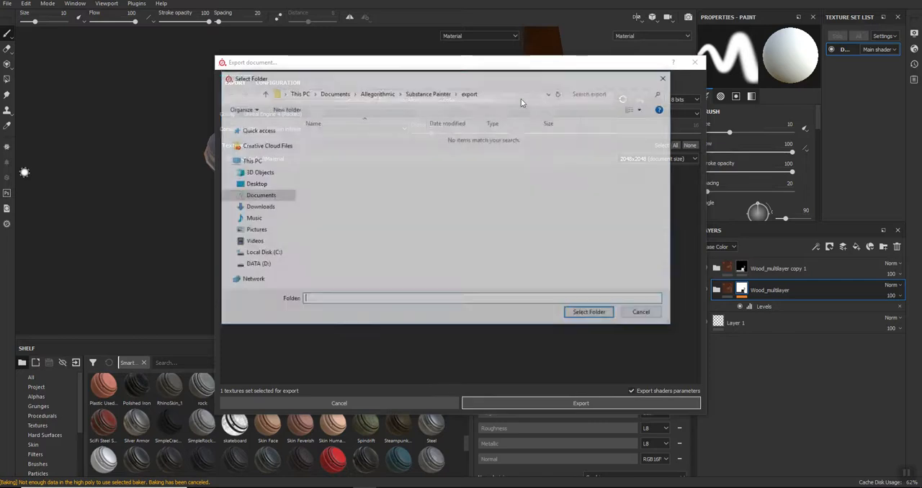
pyautogui.click(254, 184)
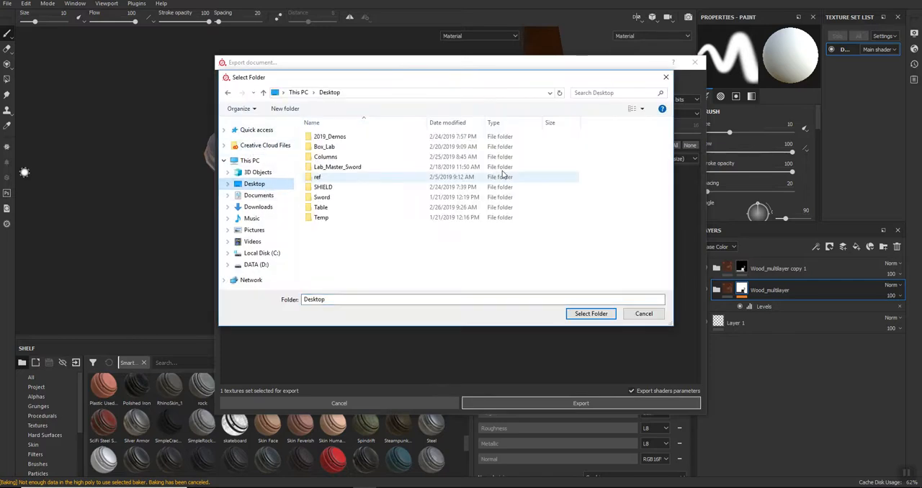
pyautogui.doubleClick(321, 209)
pyautogui.click(333, 298)
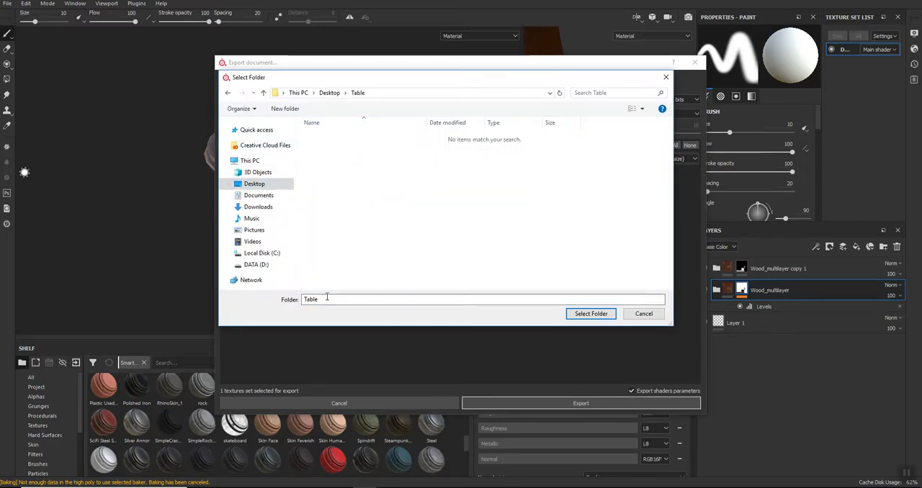
pyautogui.click(590, 314)
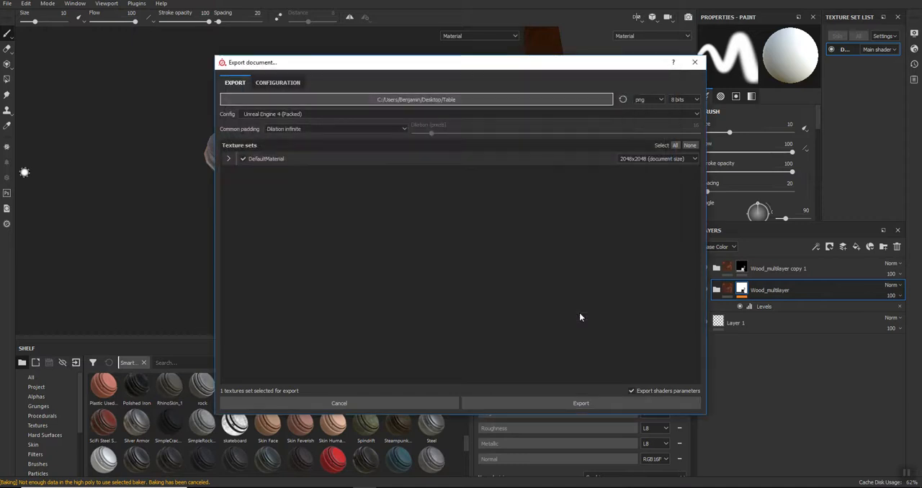
pyautogui.click(500, 402)
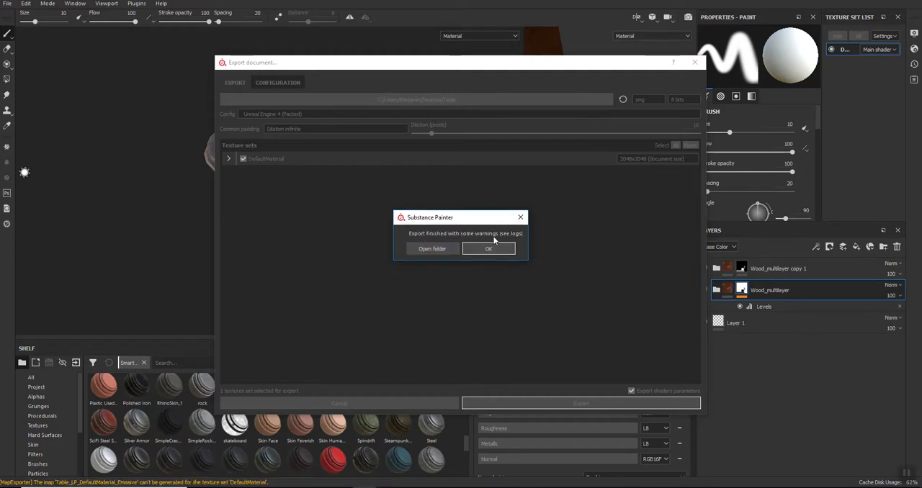
pyautogui.click(488, 249)
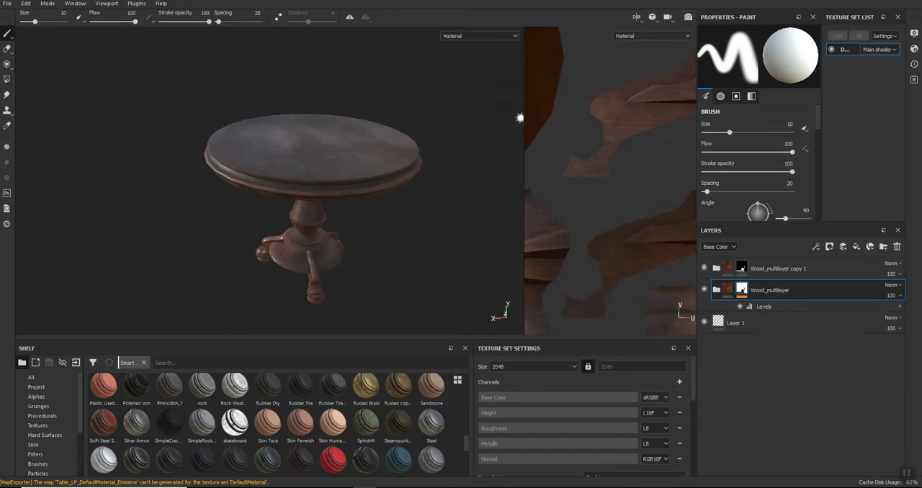
# - Enlarge the 2D view and examine the complete textured UV layout beside the table
pyautogui.moveTo(524, 118); pyautogui.dragTo(344, 119)
pyautogui.scroll(-5, 597, 262)
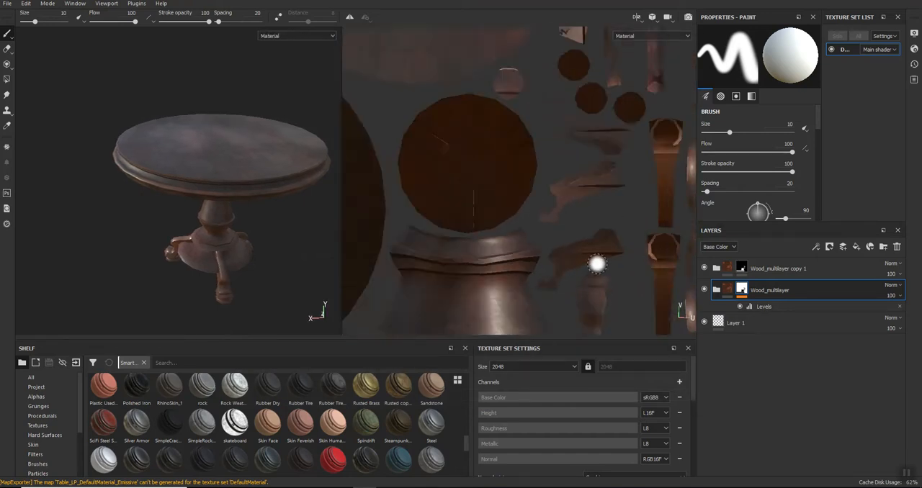
pyautogui.scroll(-3, 599, 264)
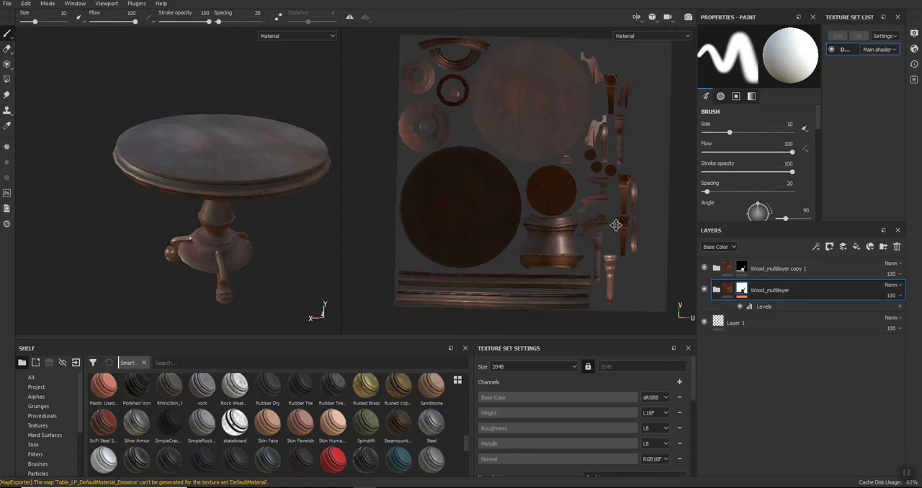
pyautogui.keyDown('alt'); pyautogui.moveTo(681, 157); pyautogui.dragTo(682, 157); pyautogui.keyUp('alt')
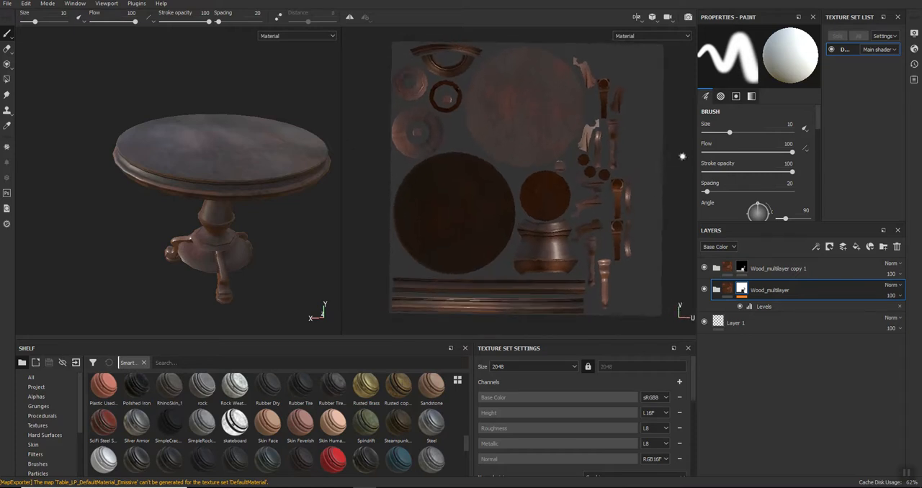